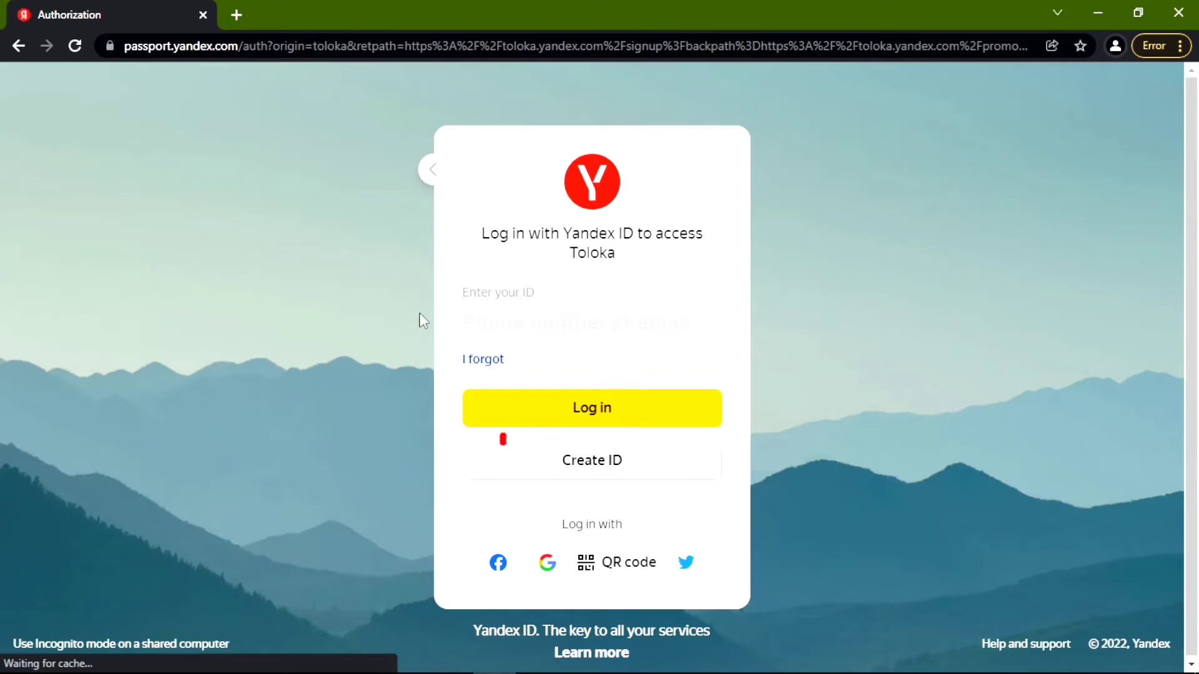
Choose Create ID on the Yandex ID login page to begin a new registration.
left_click(595, 469)
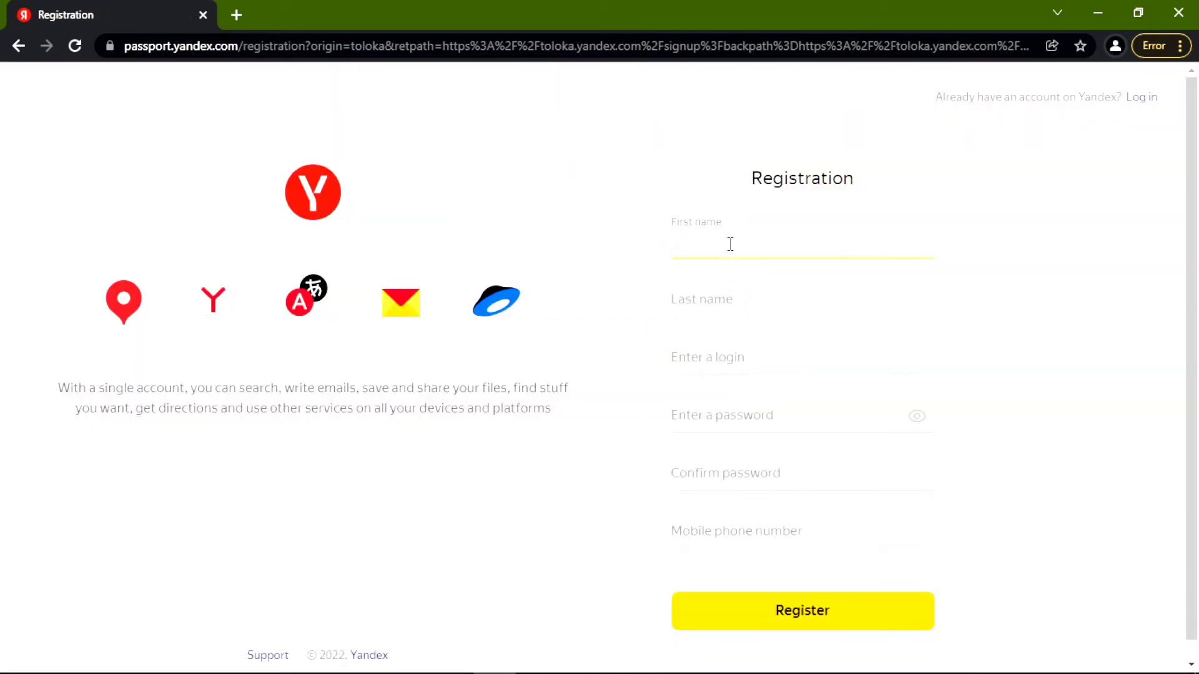
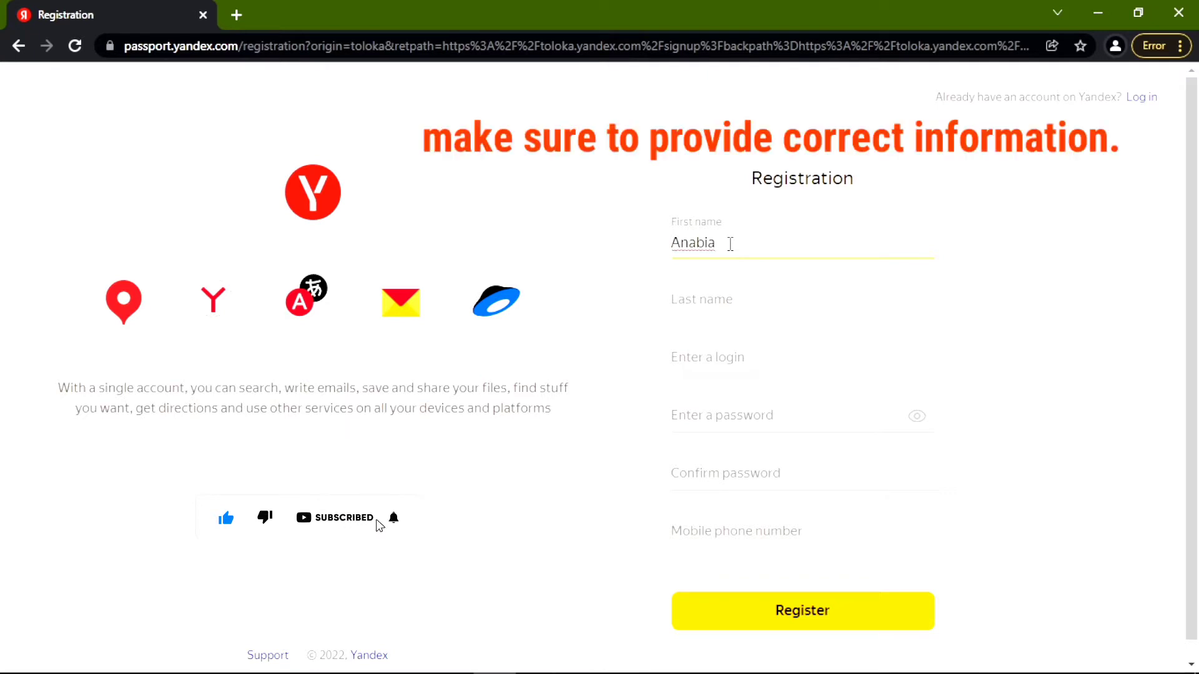
Enter the first name, last name and a login on the Yandex ID form.
key("Tab")
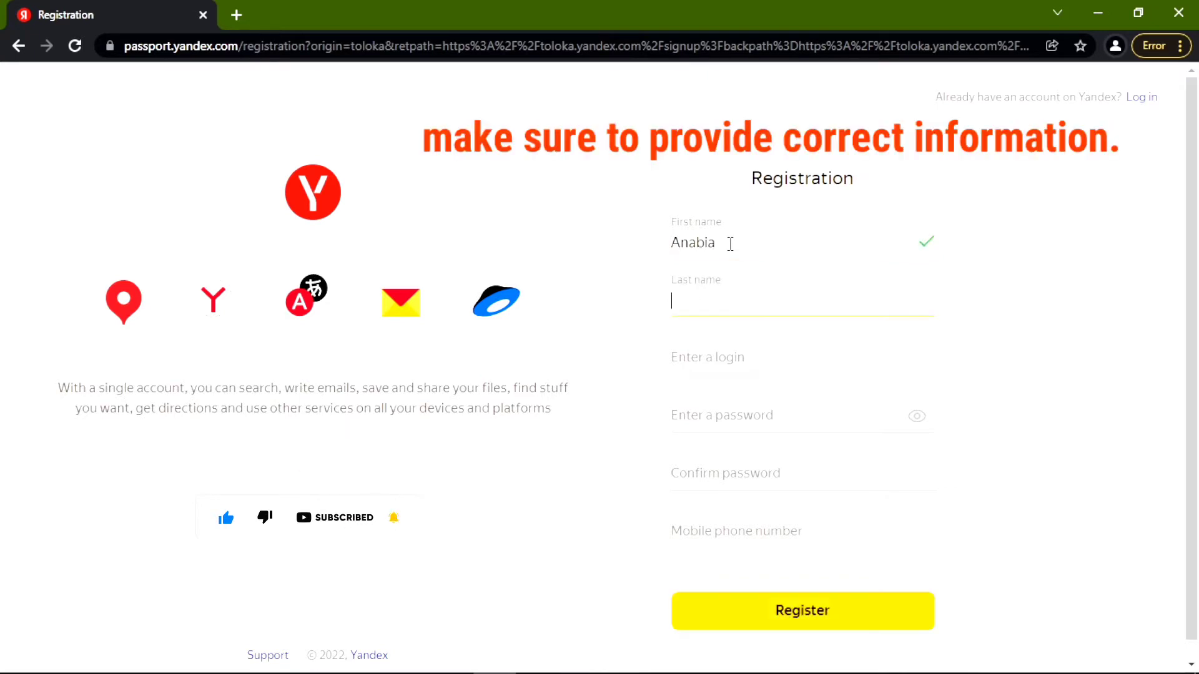
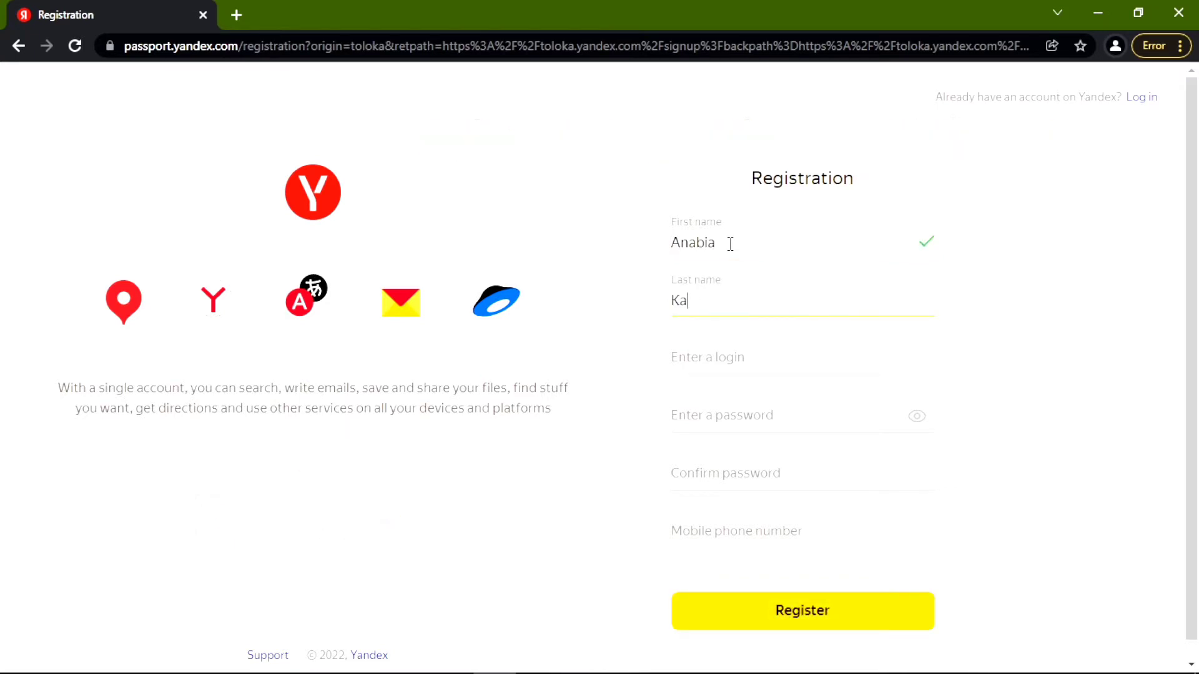
key("Tab")
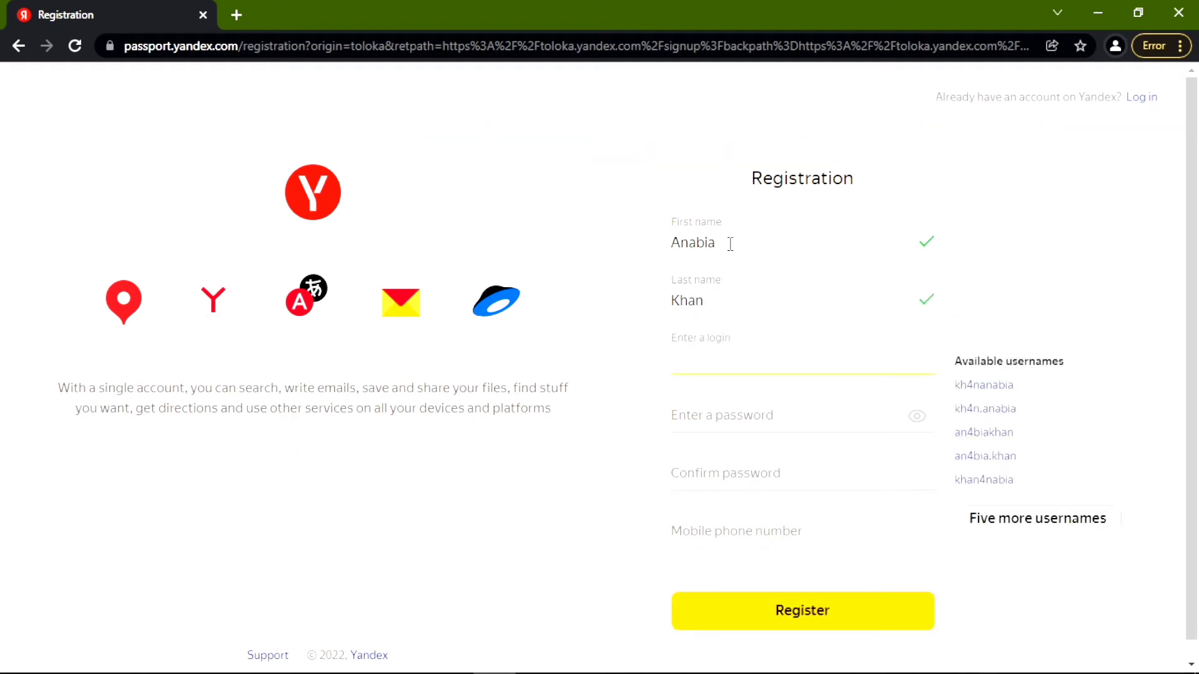
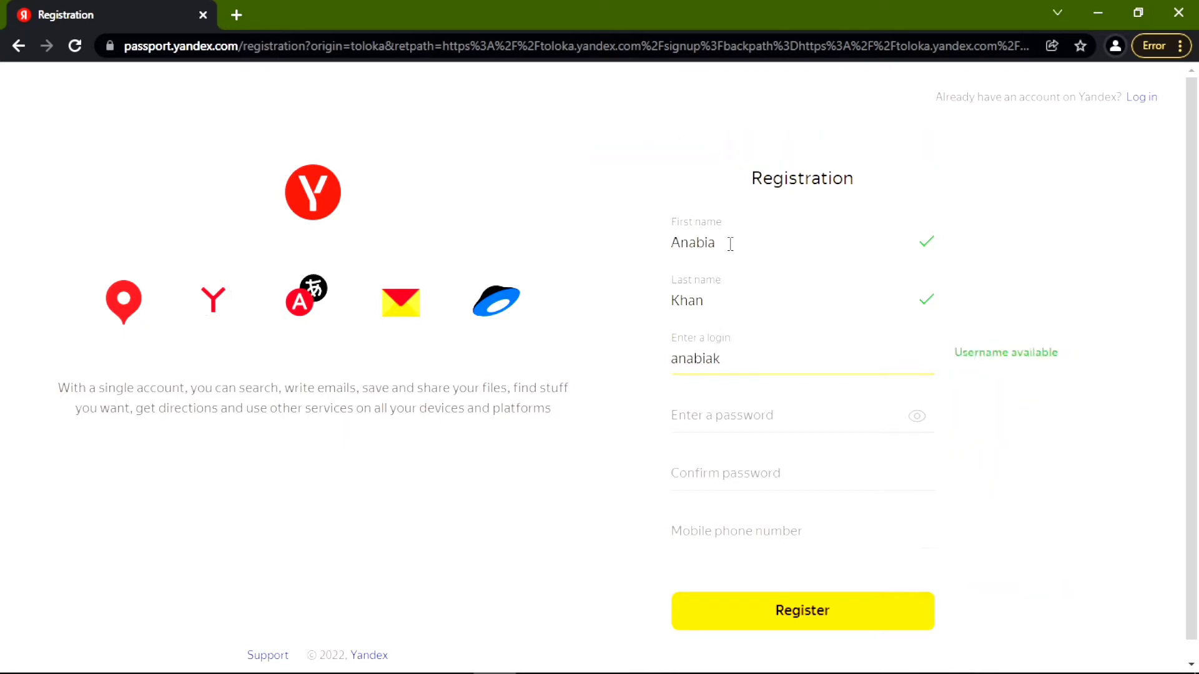
Enter the account password and repeat it in Confirm password.
left_click(753, 420)
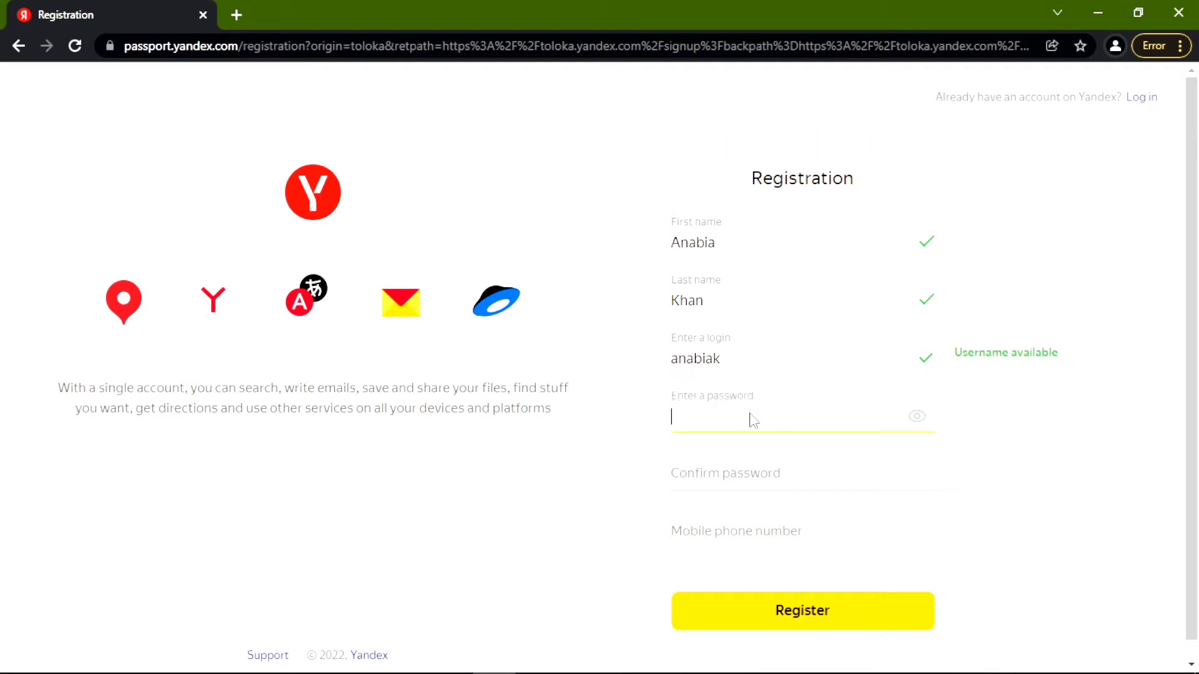
type("••••")
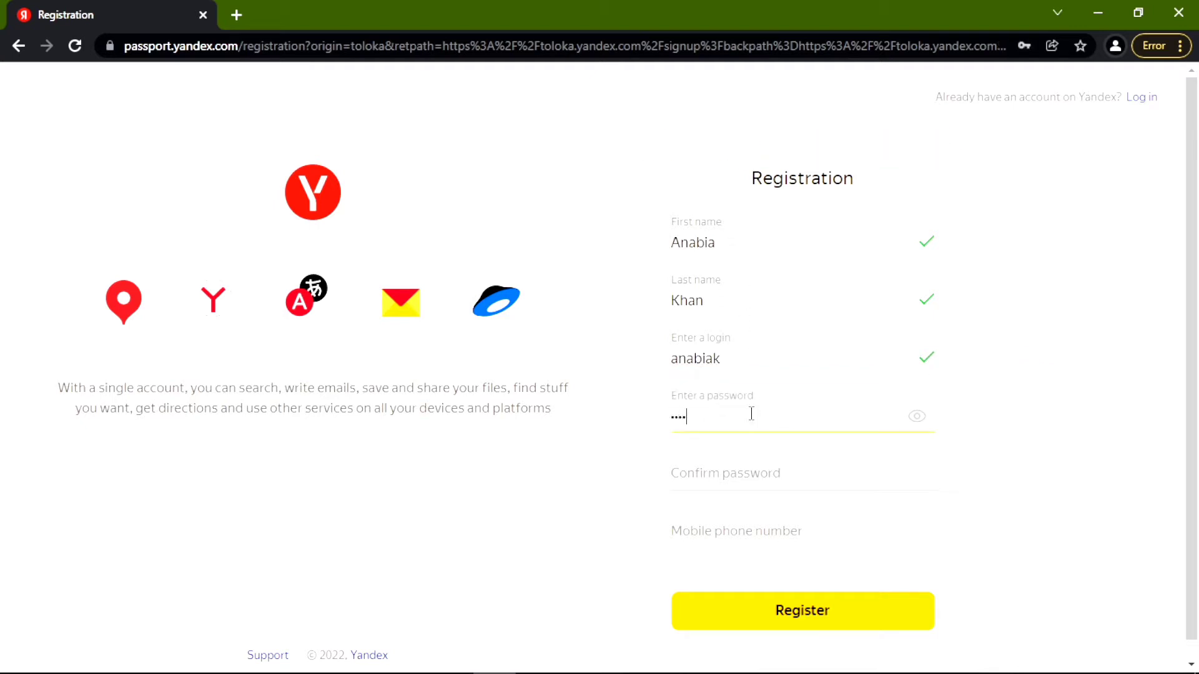
type("•••••")
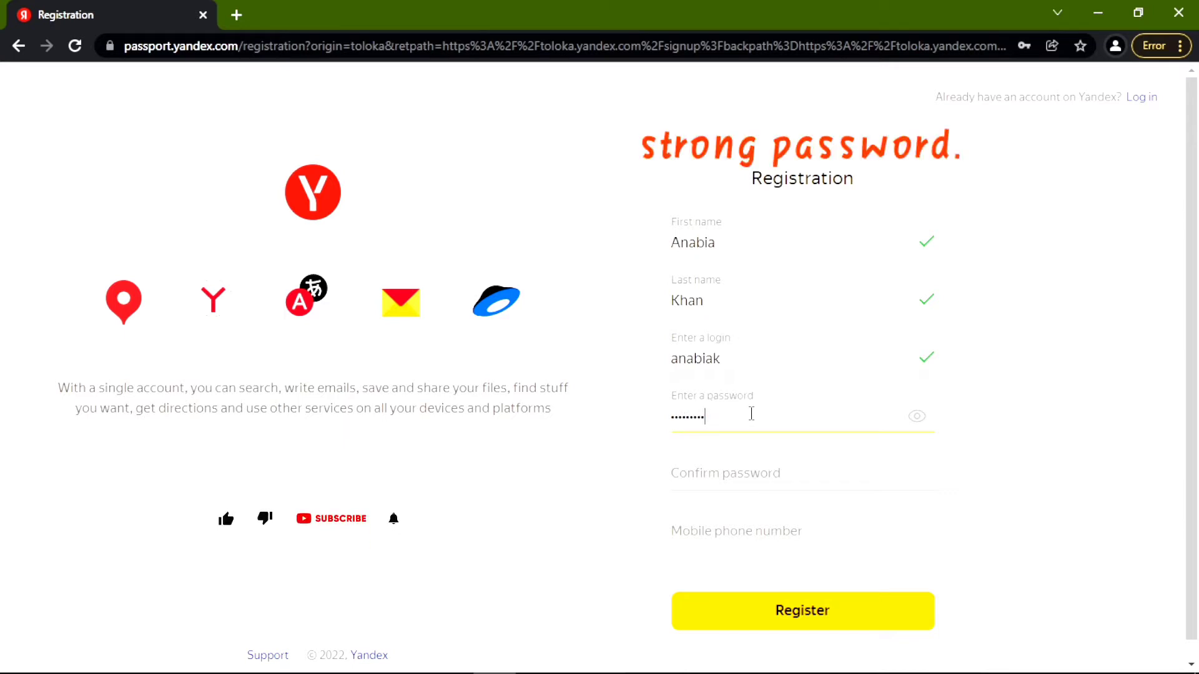
type("•")
left_click(723, 482)
type("•")
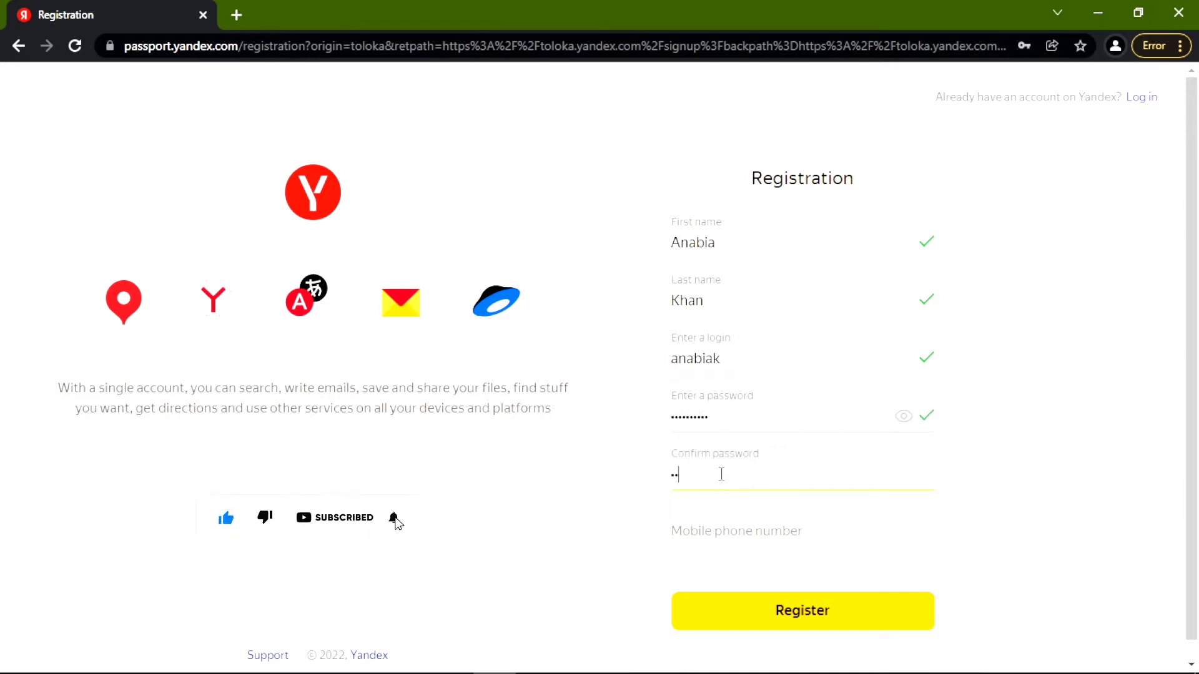
type("••••••••")
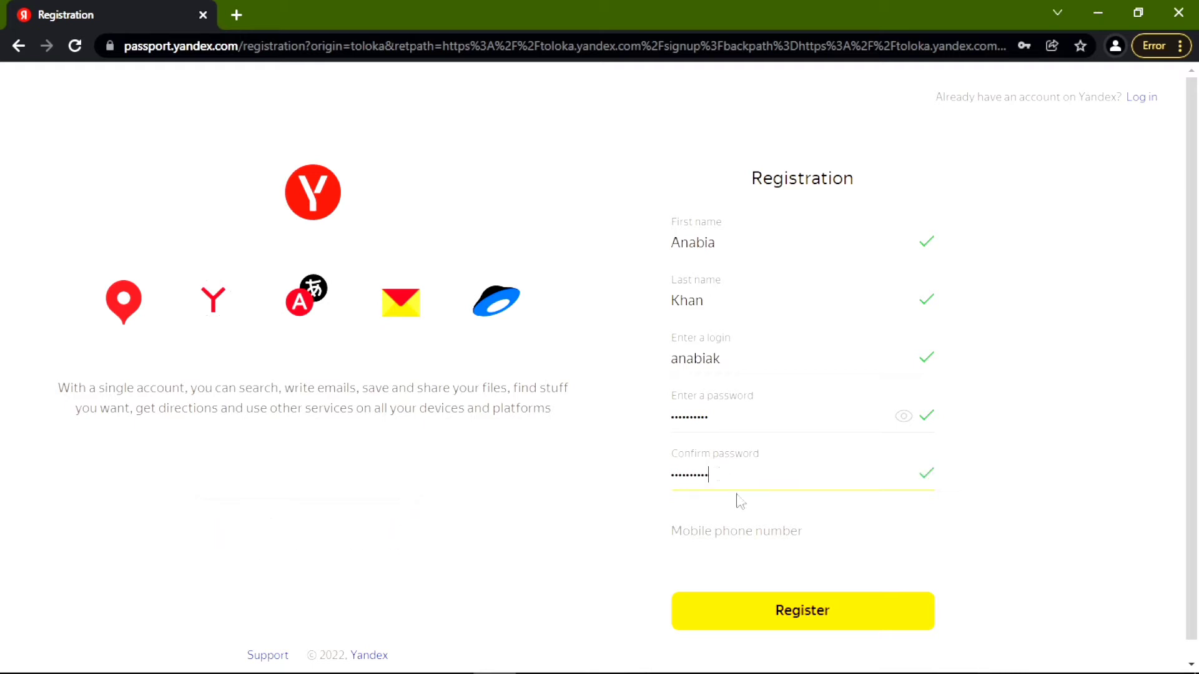
left_click(739, 528)
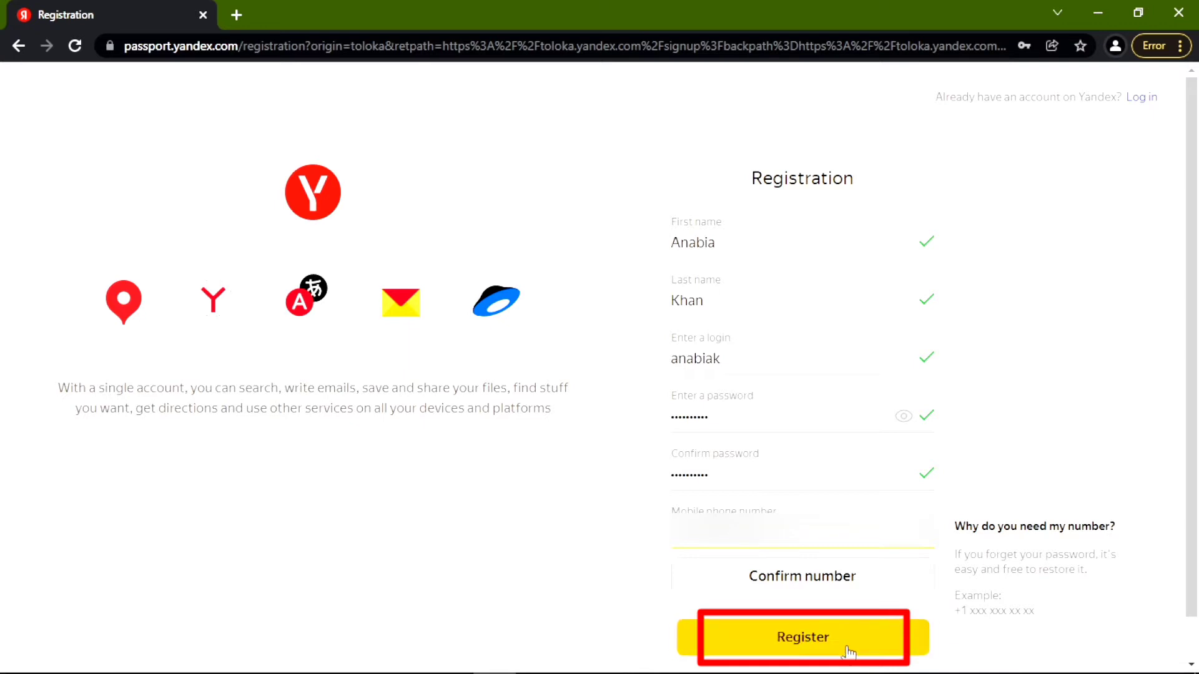
Request an SMS code for the entered mobile number and confirm it with the code.
left_click(848, 652)
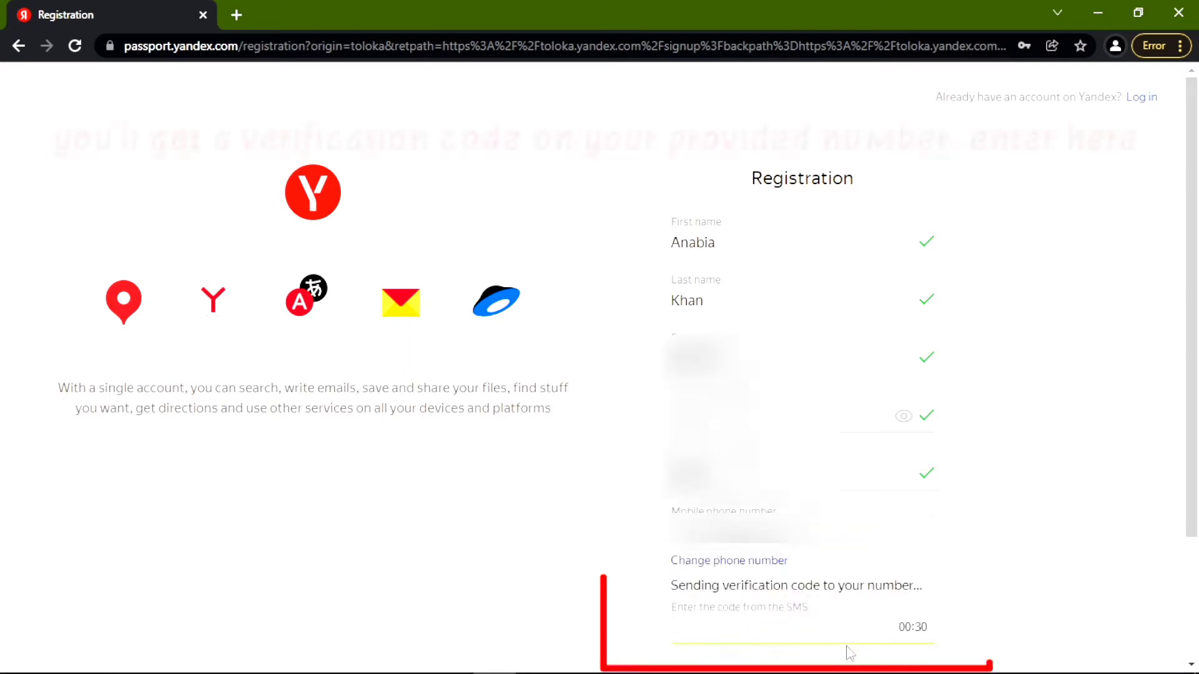
scroll(931, 583, "down", 3)
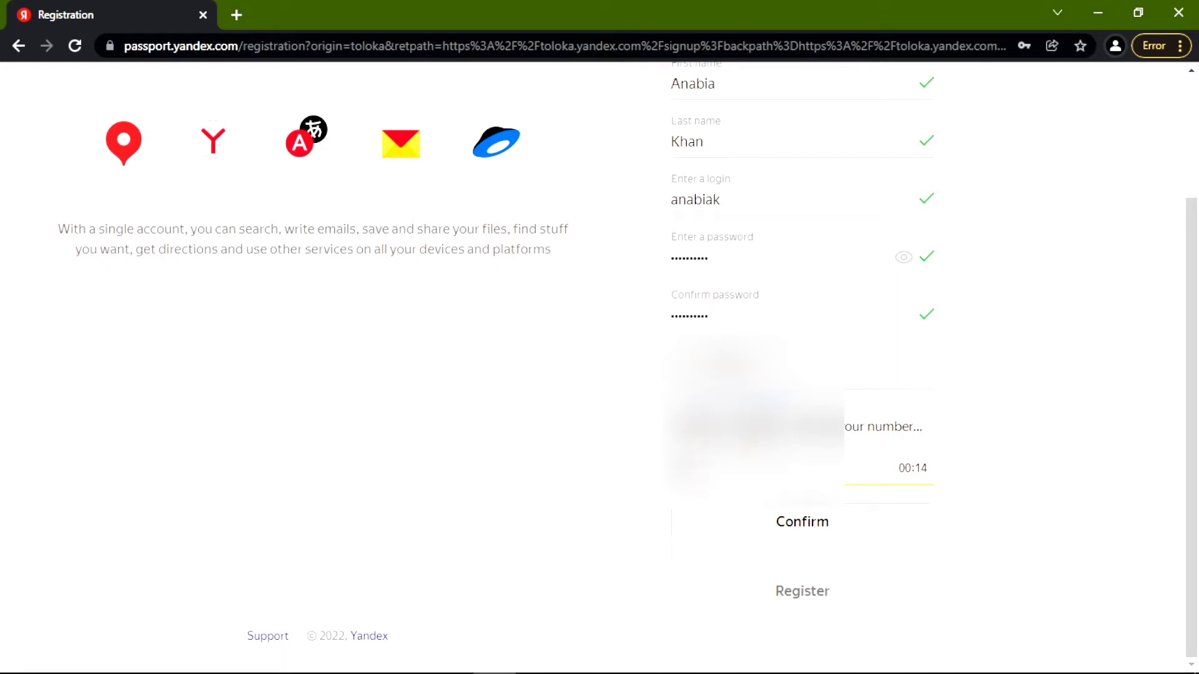
key("Return")
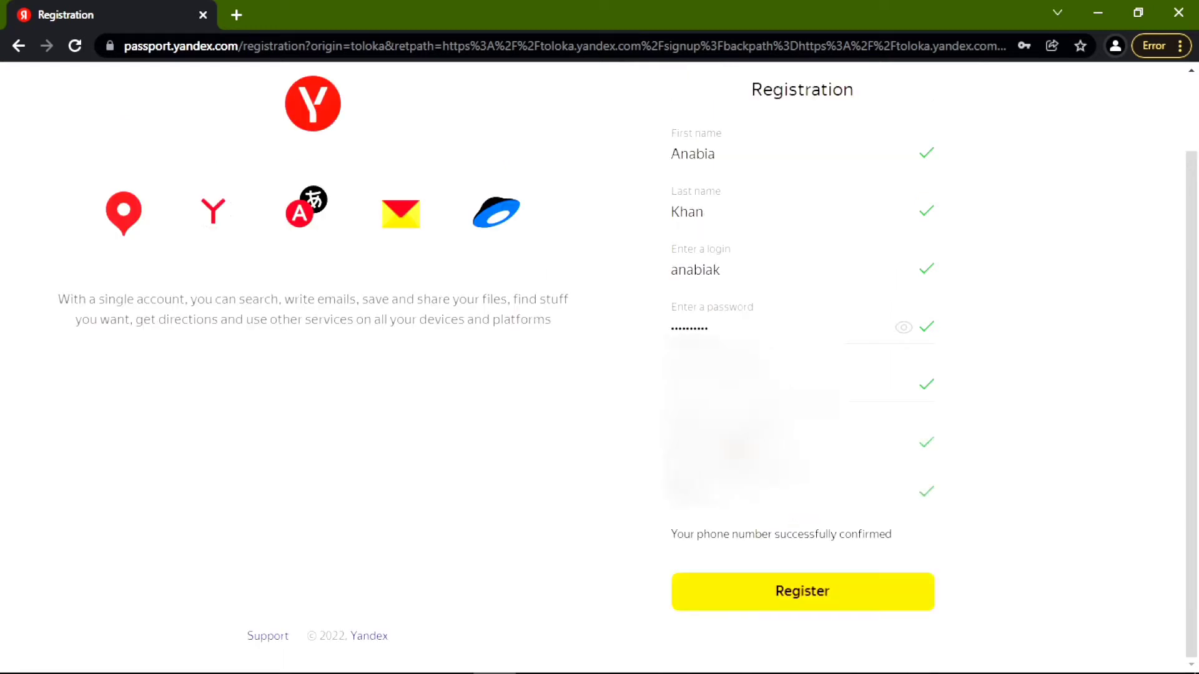
Submit the registration, accept the privacy policy, save the password in Chrome, and skip the photo.
left_click(804, 604)
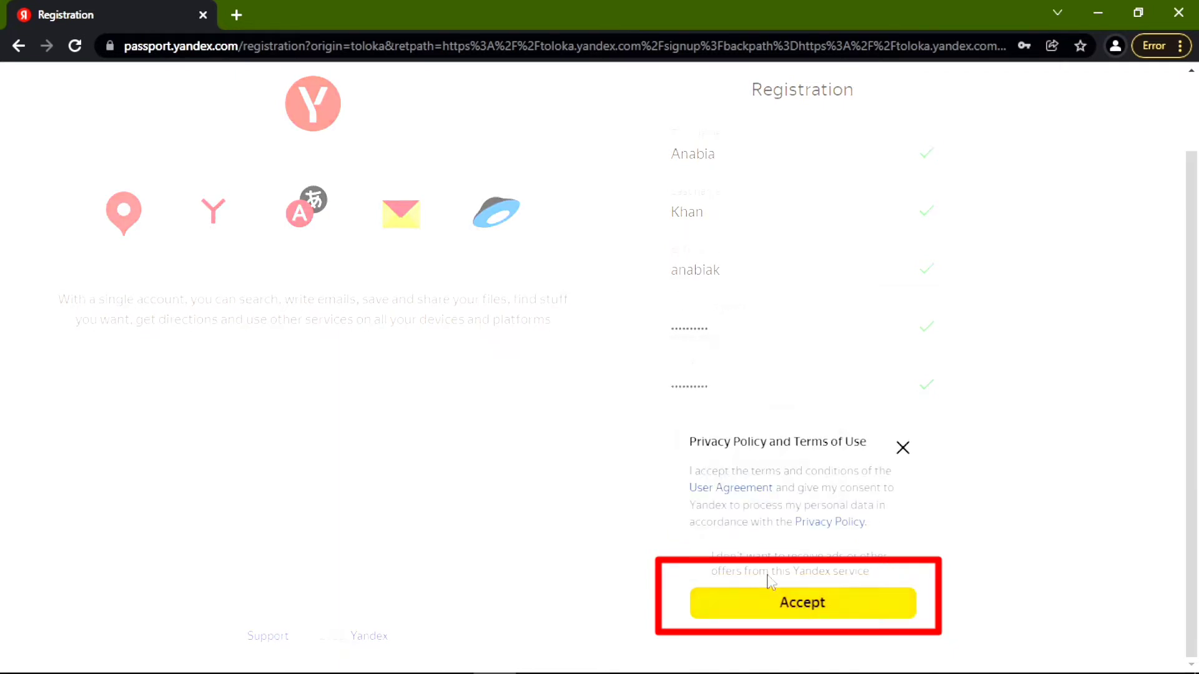
left_click(748, 612)
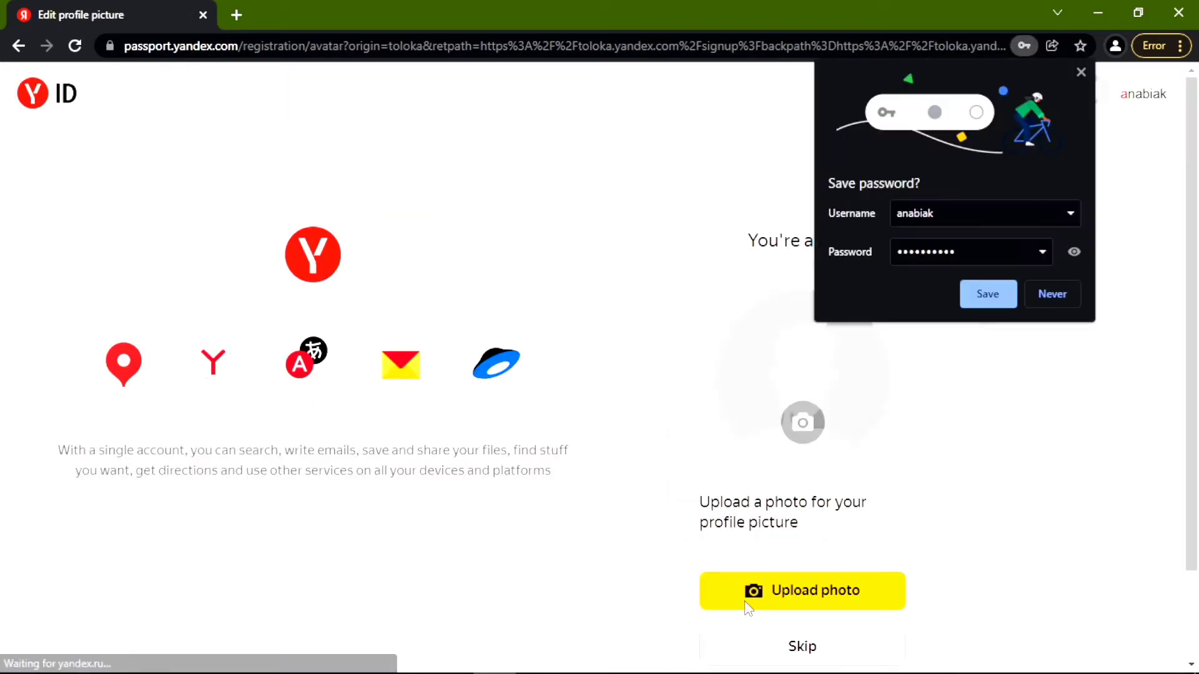
left_click(976, 294)
scroll(911, 425, "down", 2)
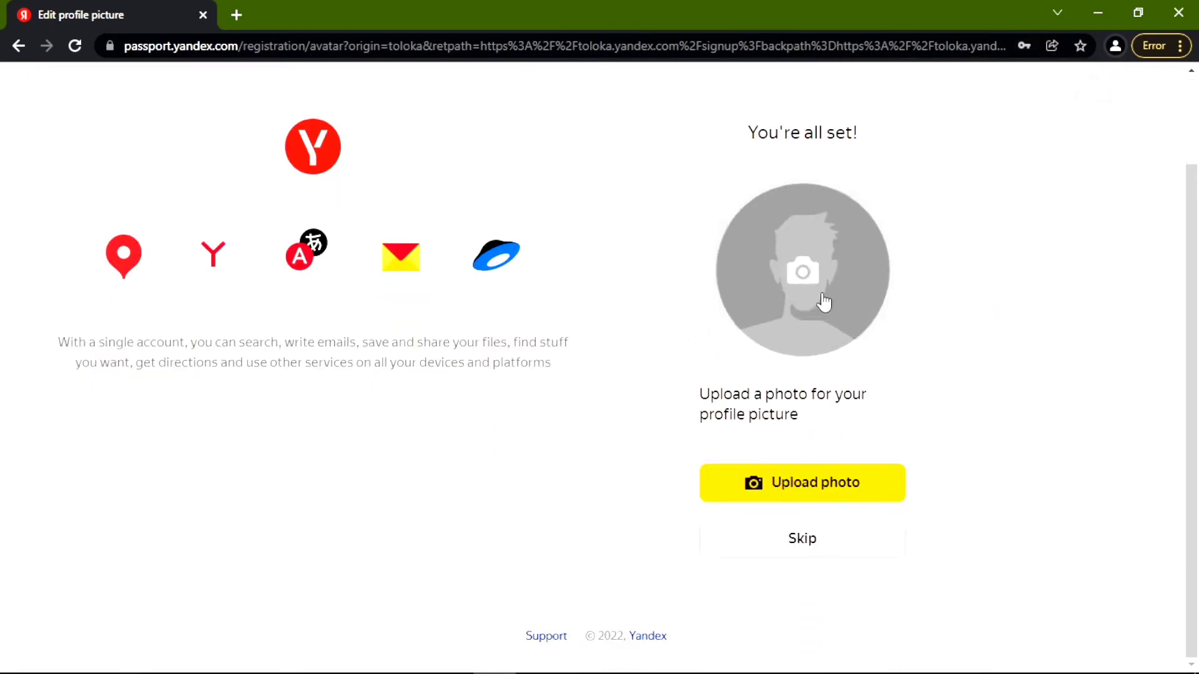
left_click(811, 541)
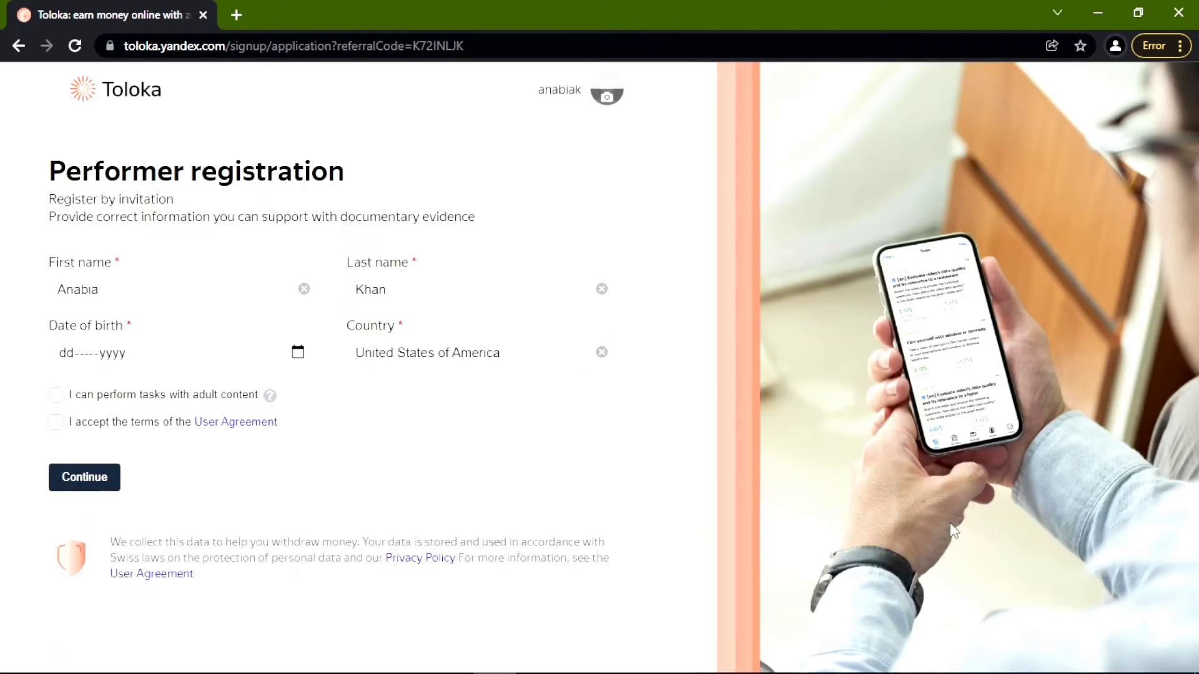
Enter the date of birth on the Toloka Performer form.
left_click(152, 361)
type("06-----yyyy")
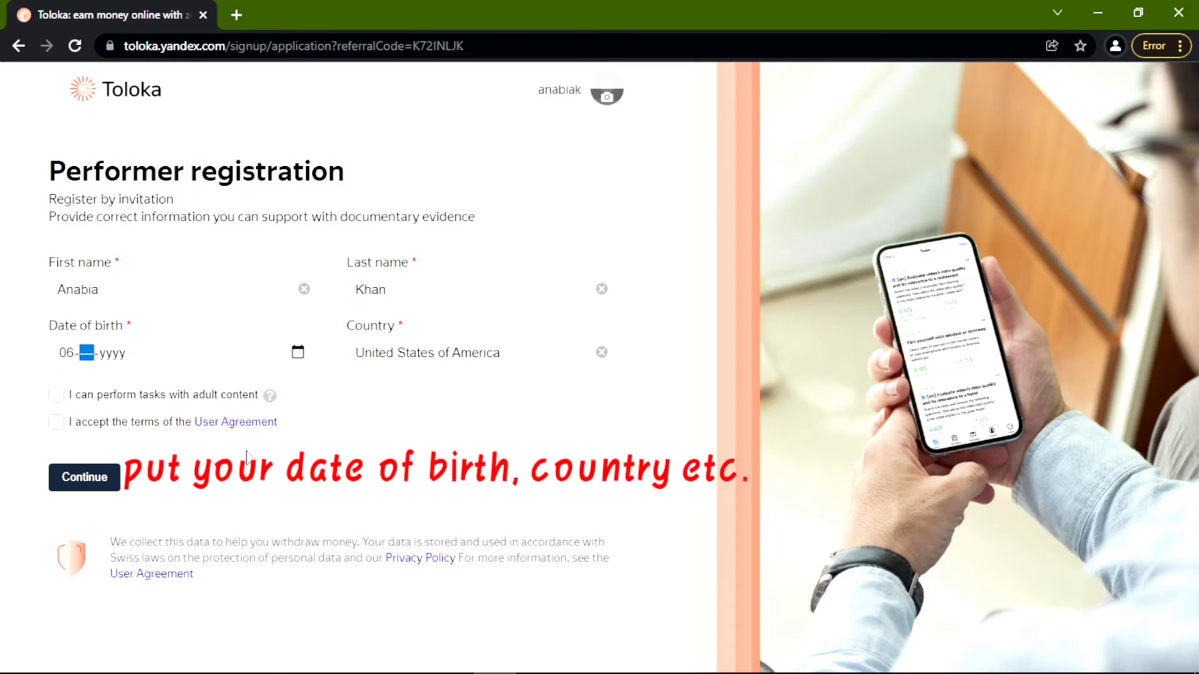
type("31")
left_click(125, 355)
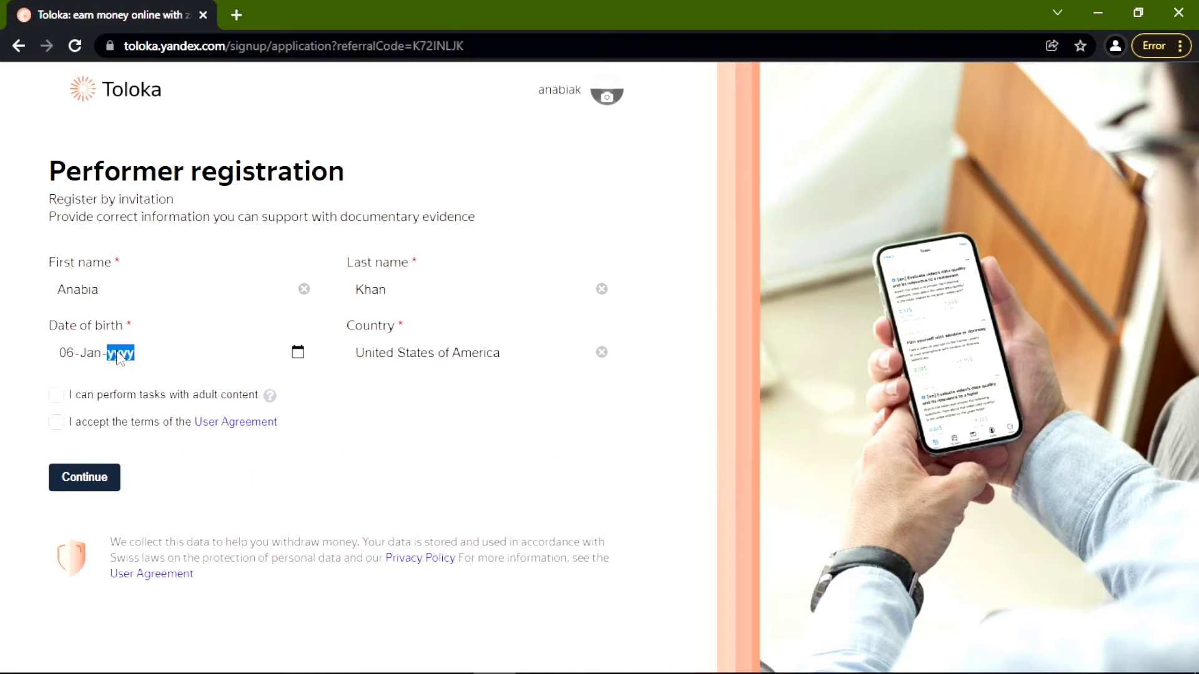
type("1998")
Set country to United Kingdom, allow adult content, accept the User Agreement, and continue.
left_click(414, 357)
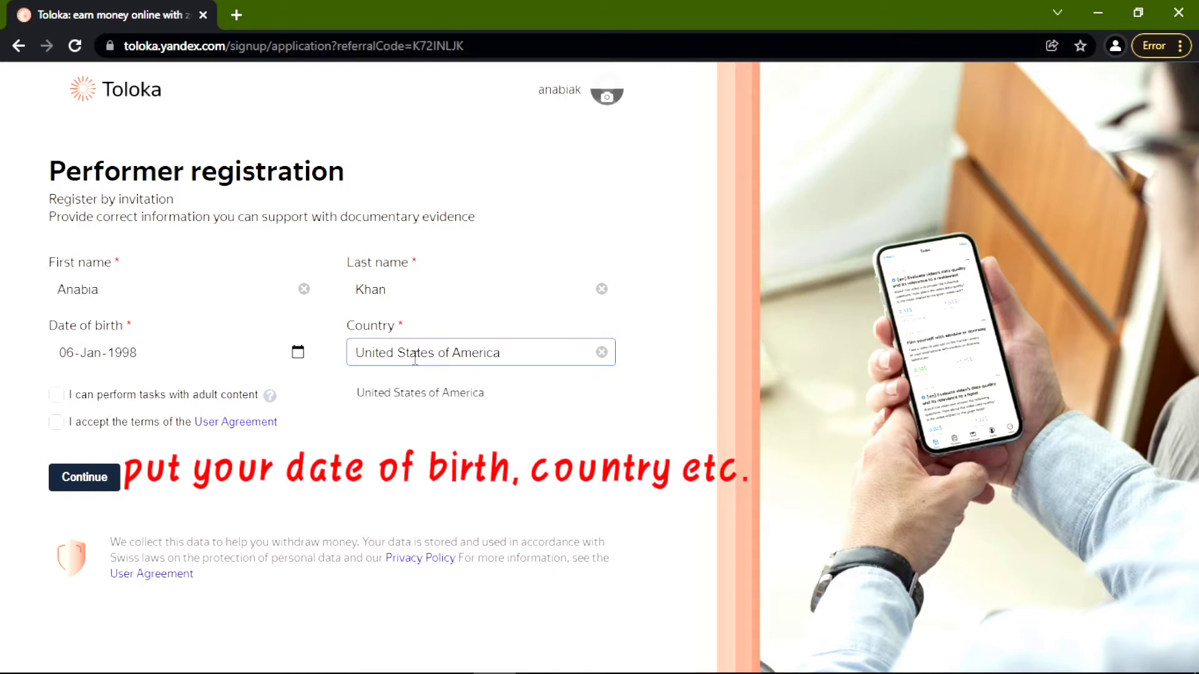
left_click(516, 356)
key("BackSpace")
key("BackSpace")
key("BackSpace")
key("BackSpace")
key("BackSpace")
key("BackSpace")
key("BackSpace")
key("BackSpace")
key("BackSpace")
key("BackSpace")
key("BackSpace")
key("BackSpace")
key("BackSpace")
key("BackSpace")
key("BackSpace")
key("BackSpace")
key("BackSpace")
key("BackSpace")
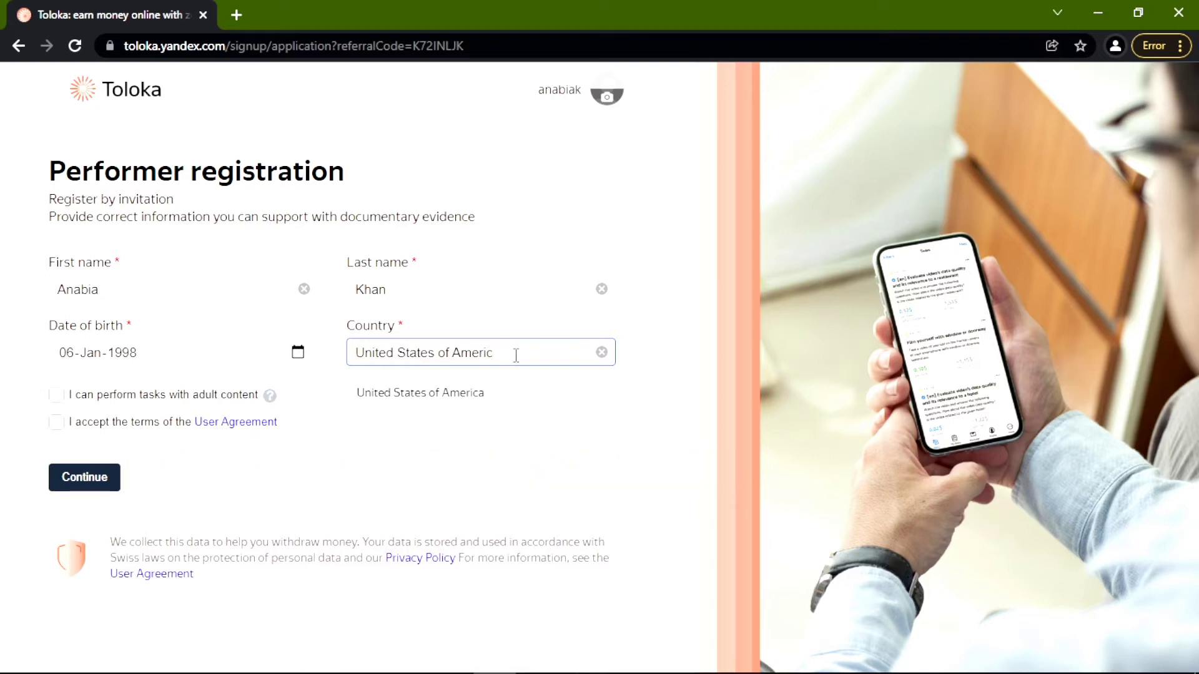
key("BackSpace")
key("BackSpace")
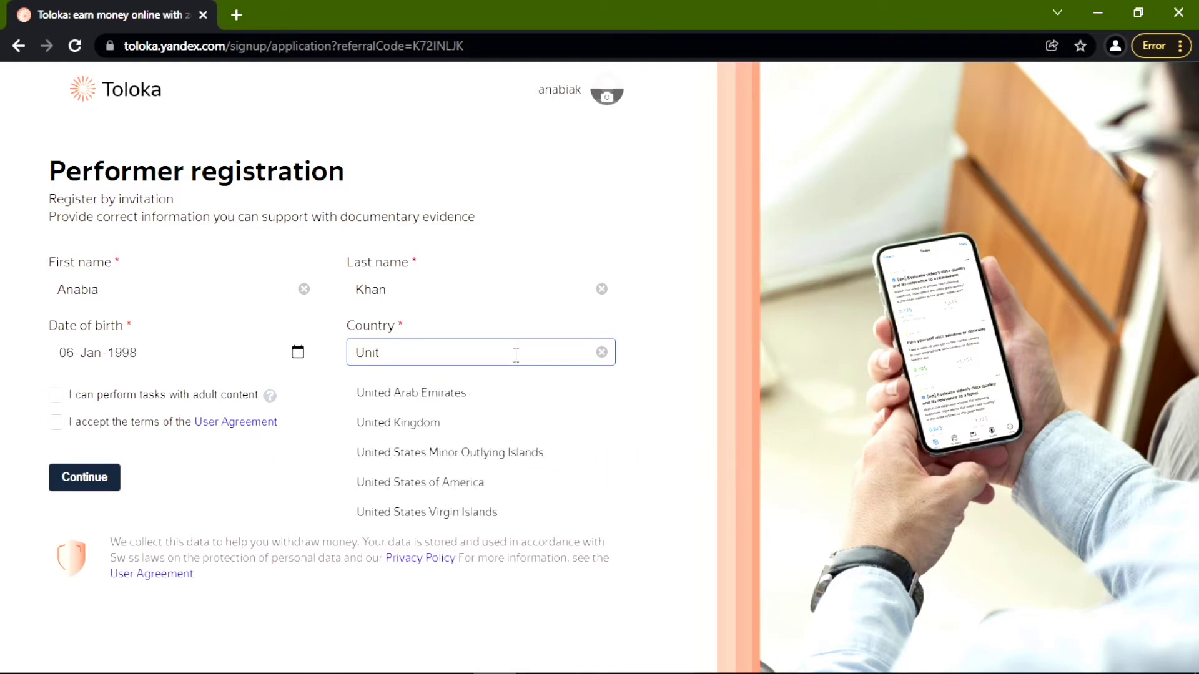
left_click(508, 425)
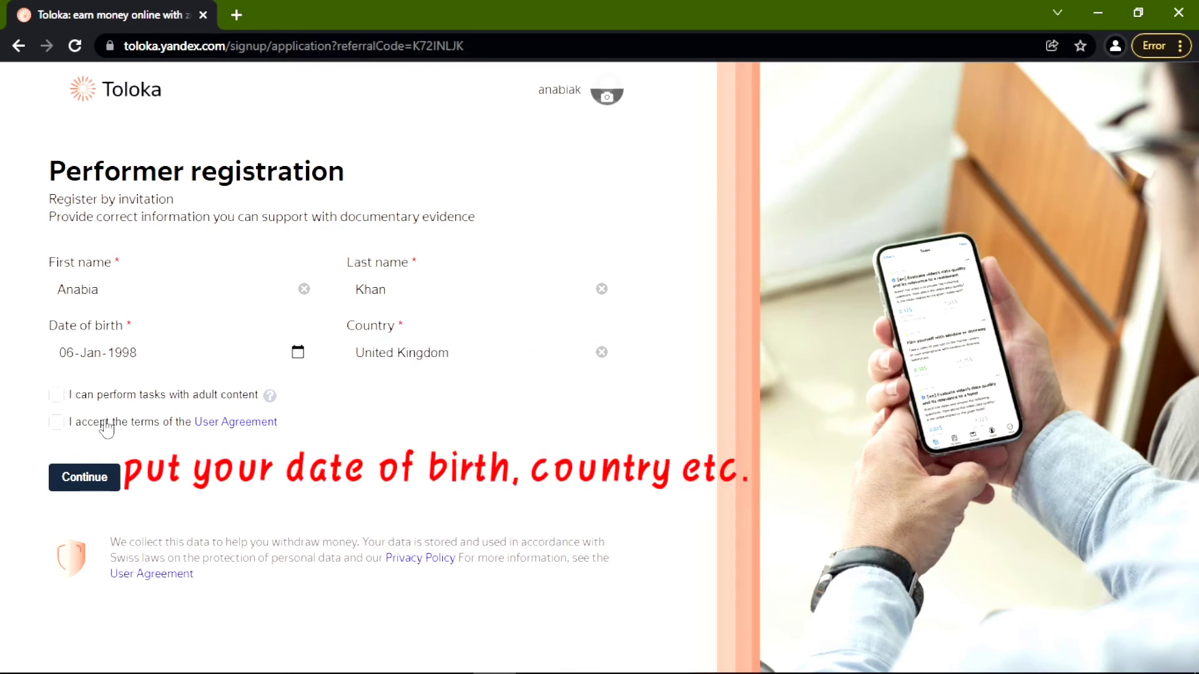
left_click(89, 401)
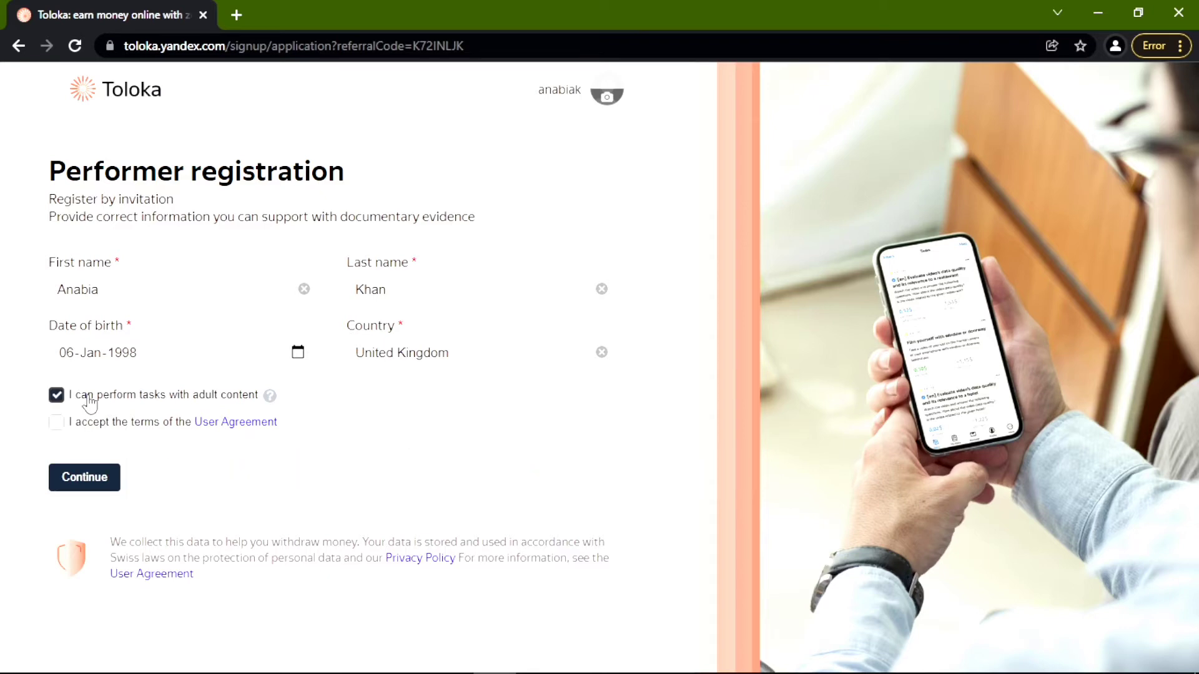
left_click(86, 428)
left_click(80, 478)
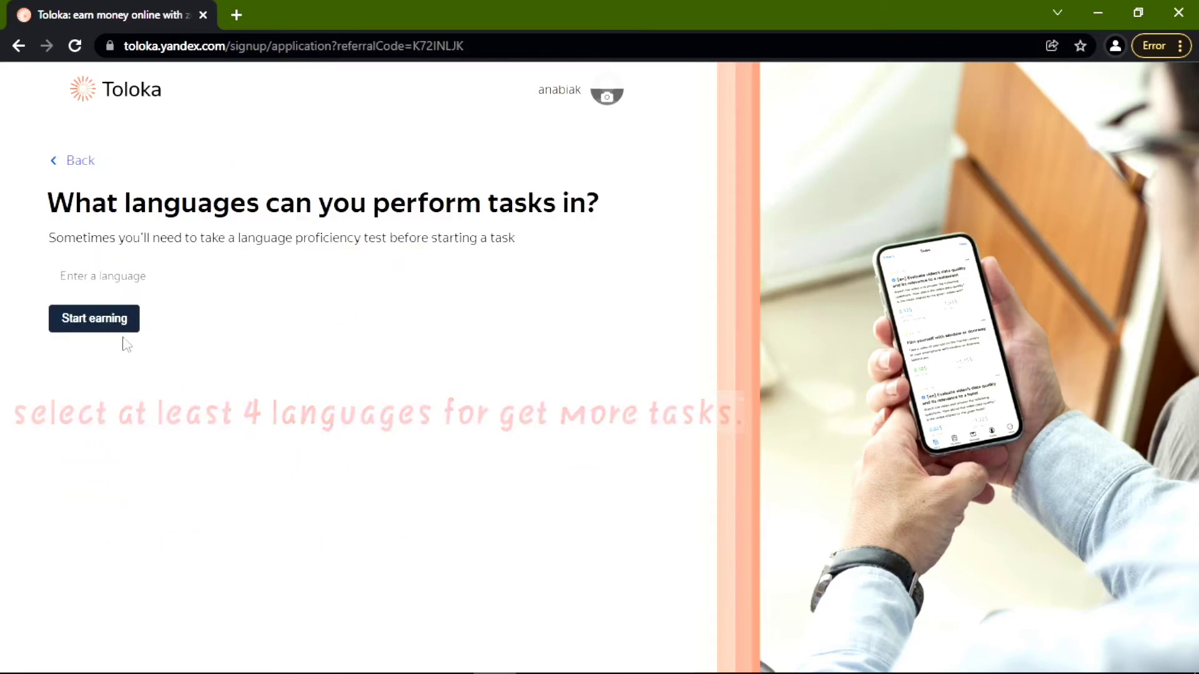
Add English, French, German and Spanish as task languages.
left_click(133, 277)
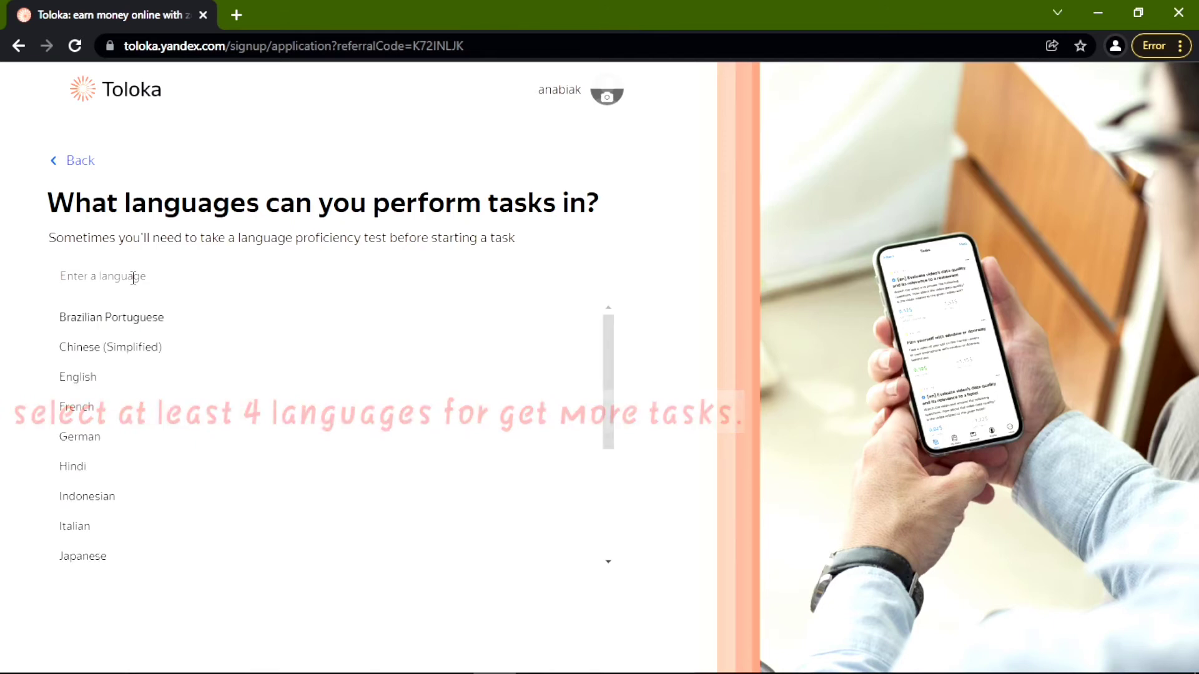
left_click(153, 381)
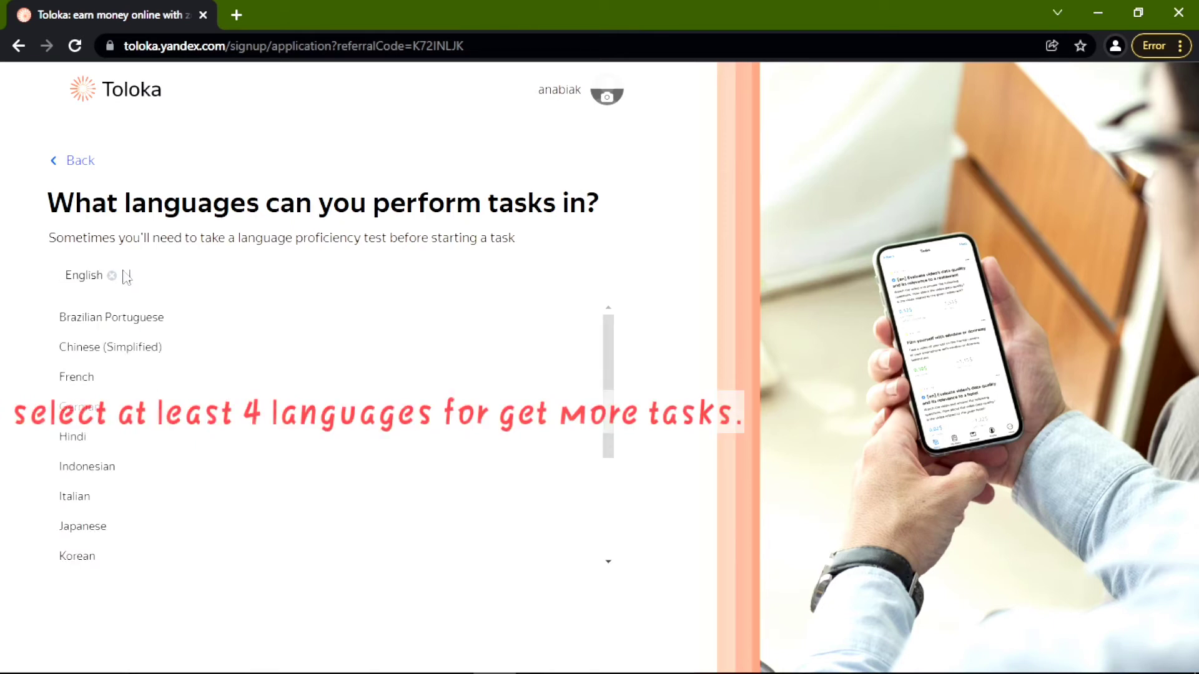
left_click(145, 379)
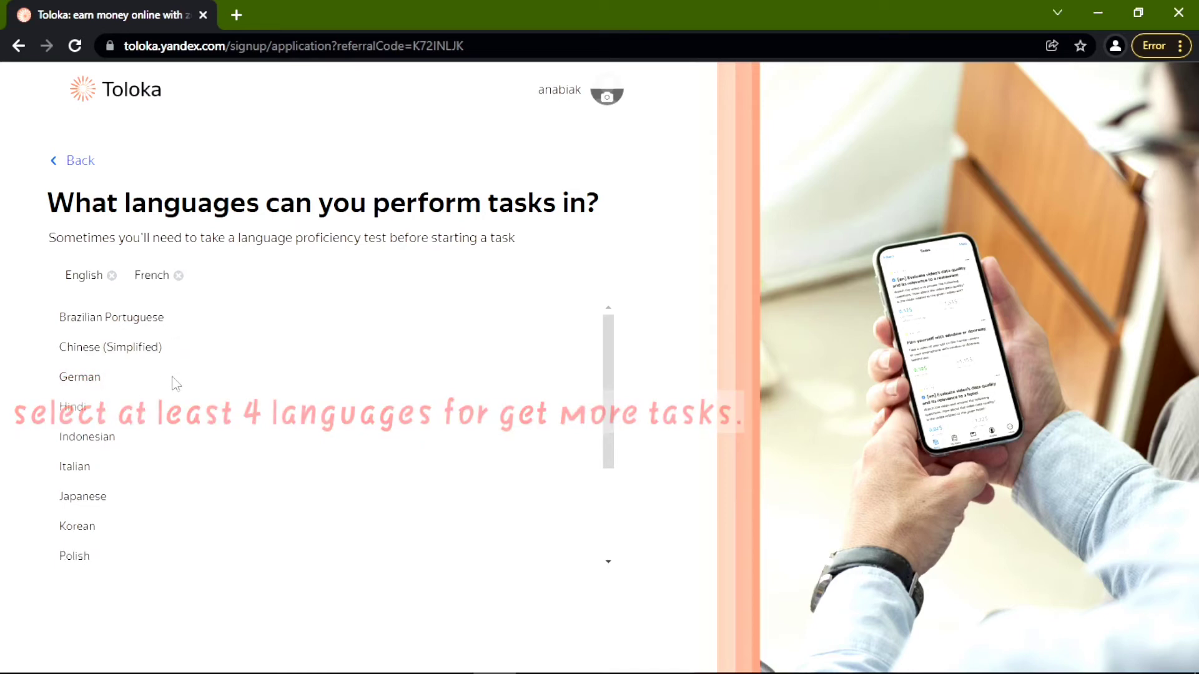
left_click(175, 382)
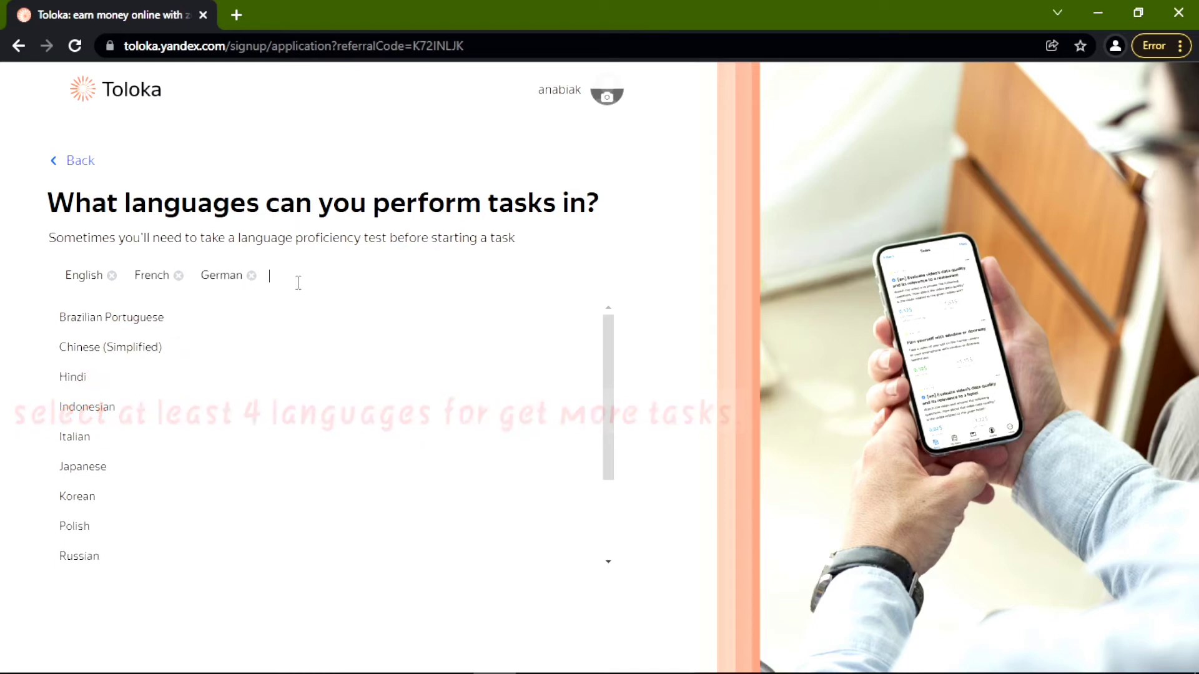
type("s")
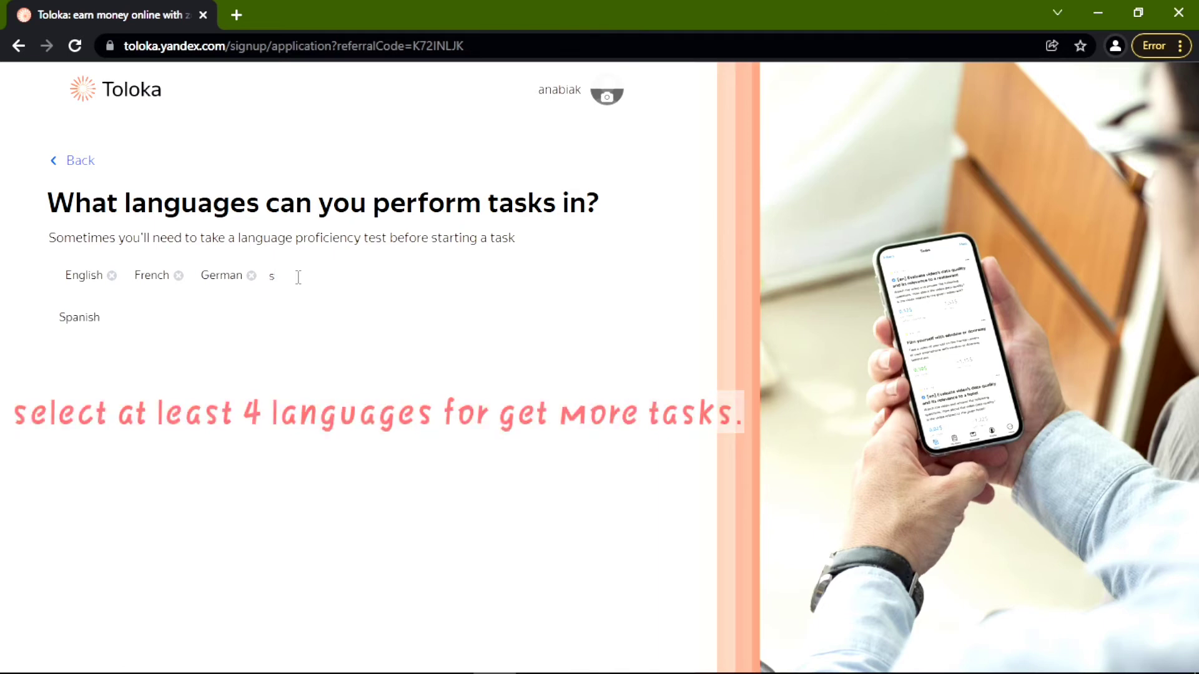
left_click(290, 320)
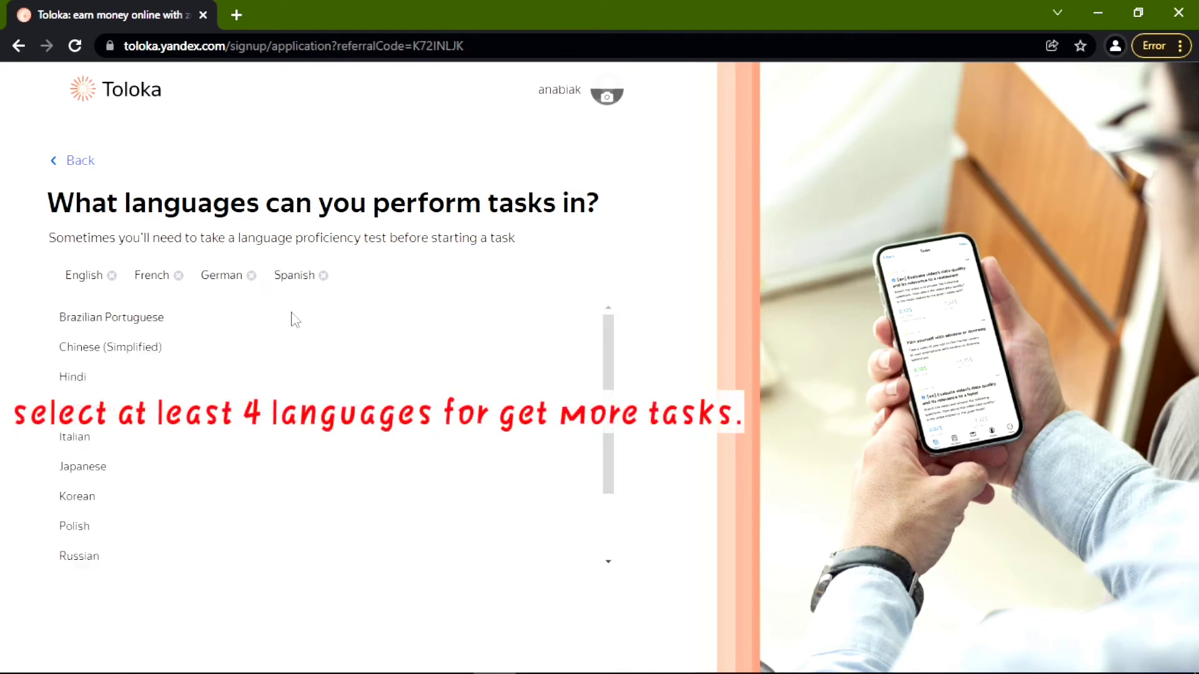
Clear the unmatched Arabic search, close the language list, and choose Start earning.
type("ar")
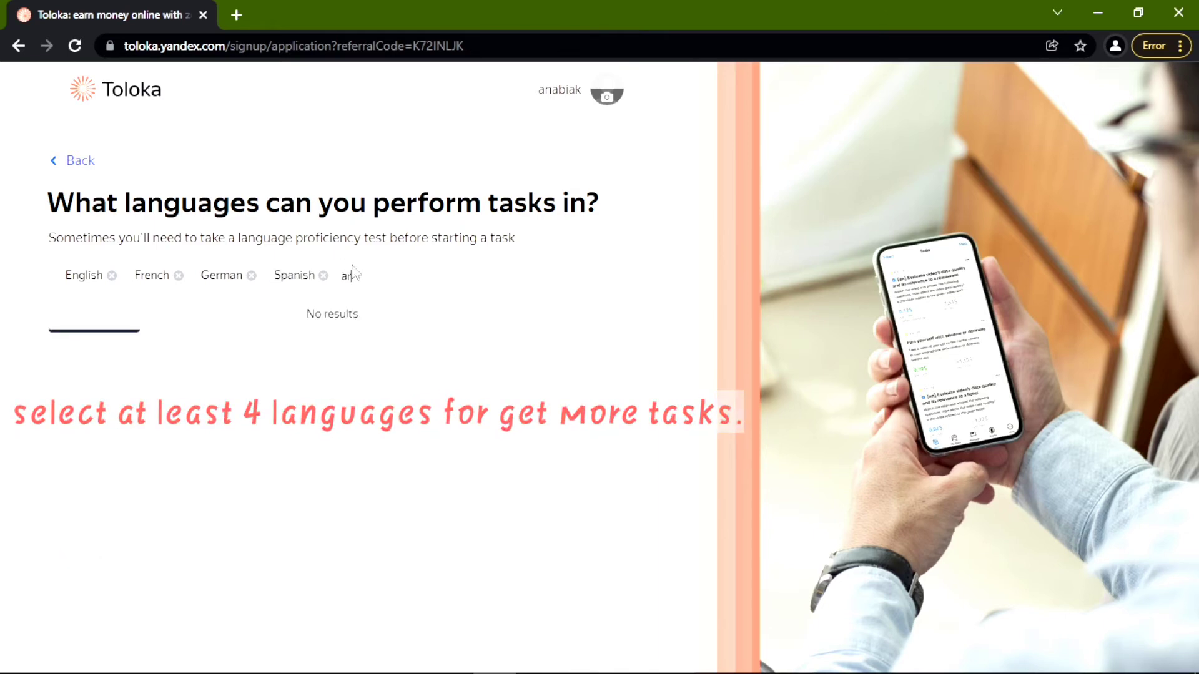
type("abic")
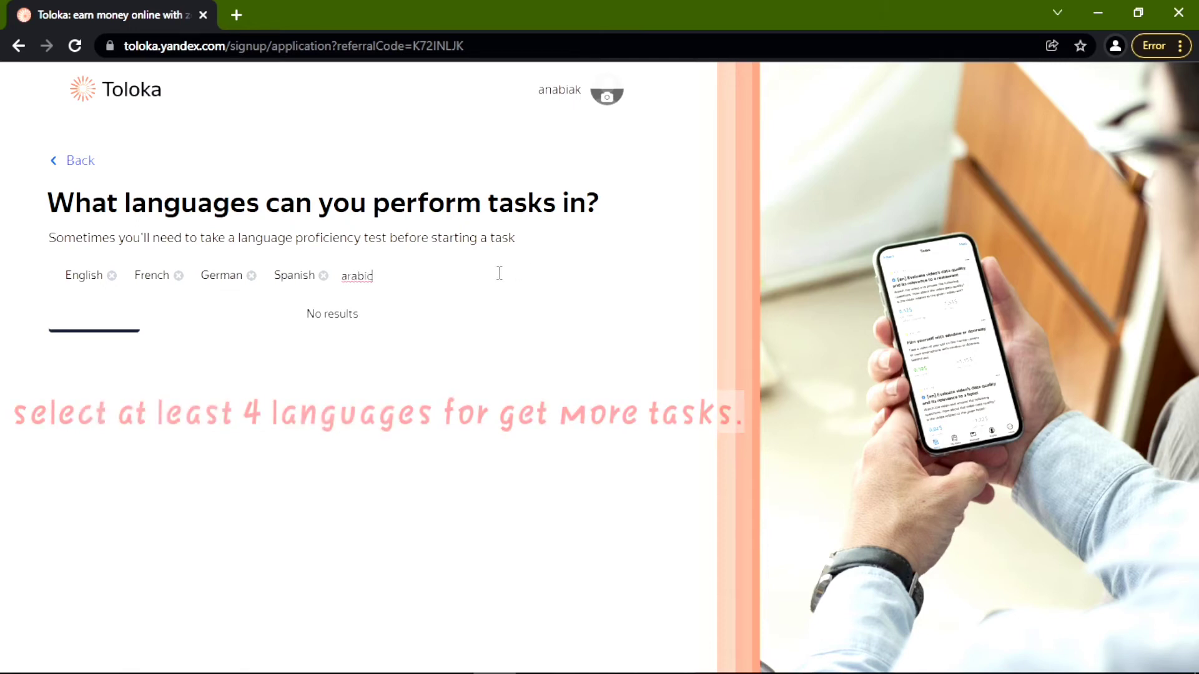
key("BackSpace")
key("BackSpace")
key("BackSpace")
key("BackSpace")
key("BackSpace")
key("BackSpace")
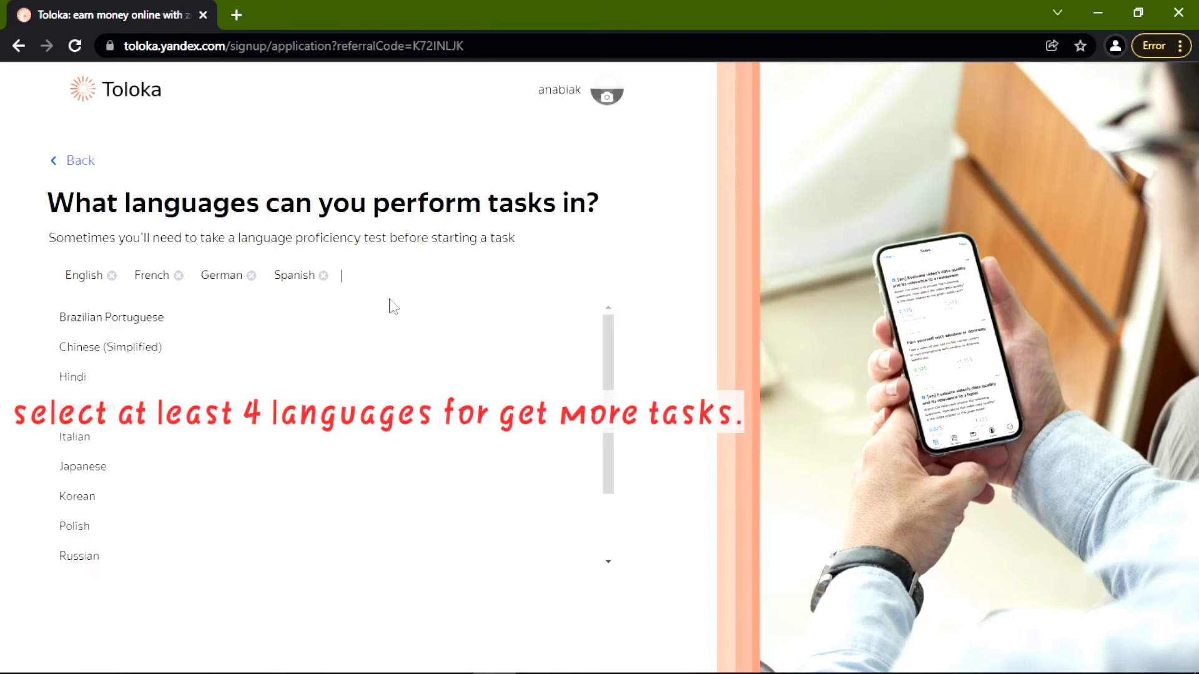
scroll(343, 463, "down", 2)
scroll(354, 438, "up", 2)
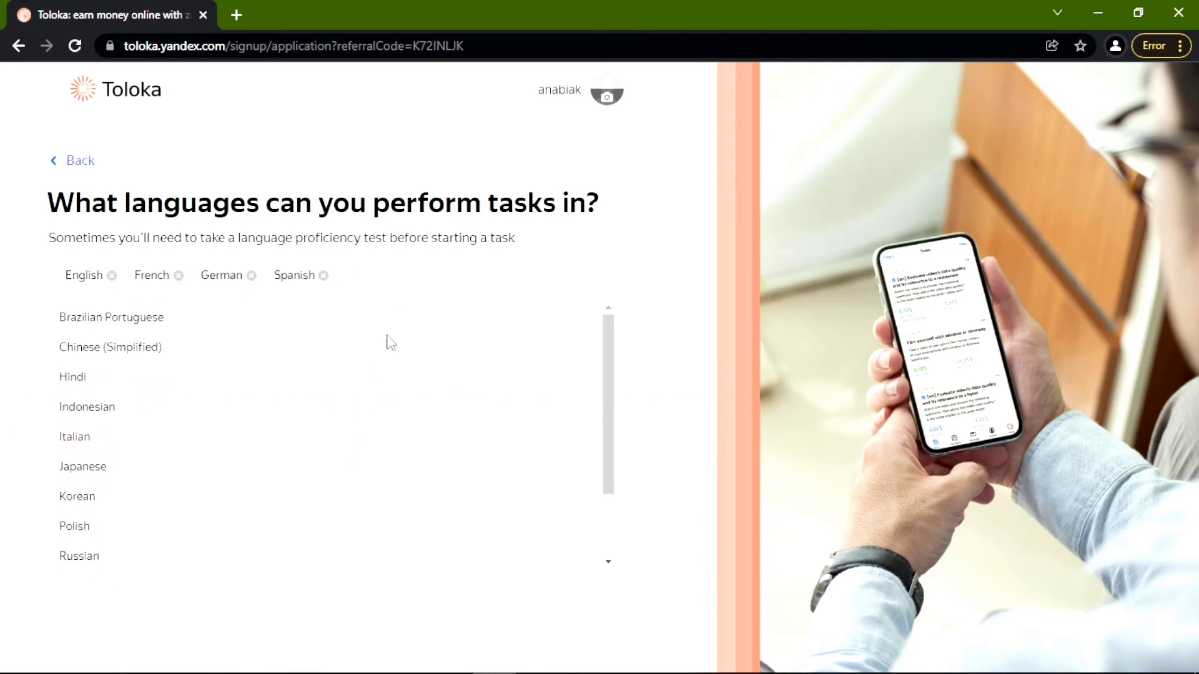
left_click(709, 299)
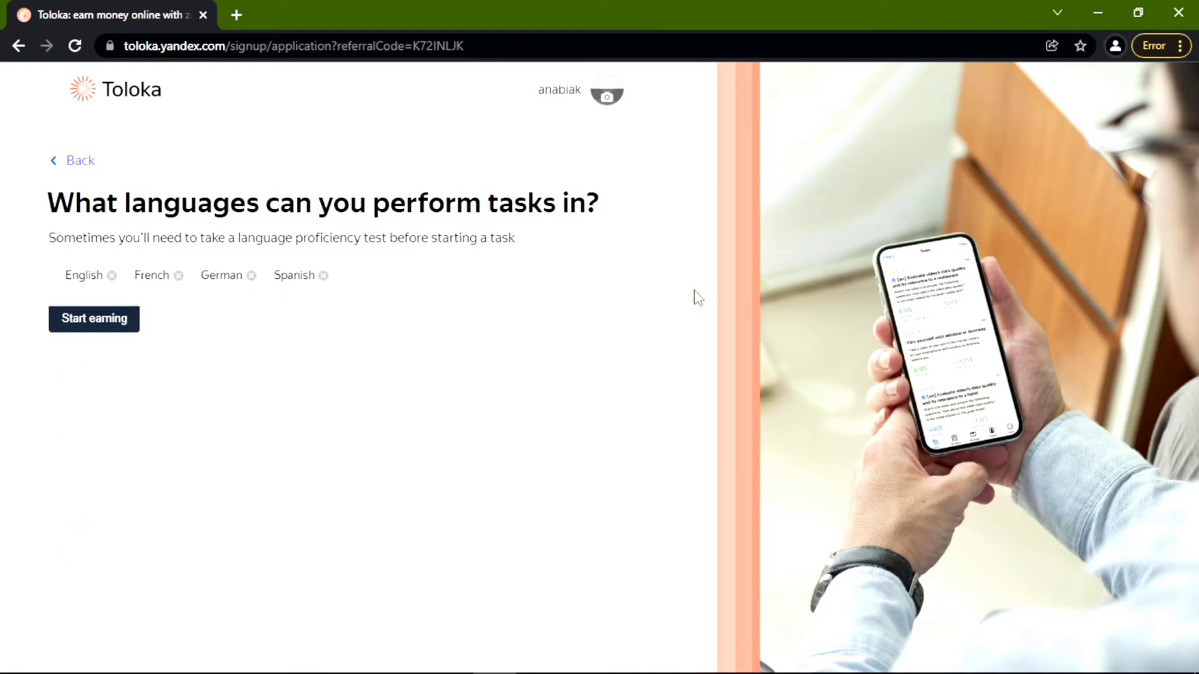
left_click(121, 329)
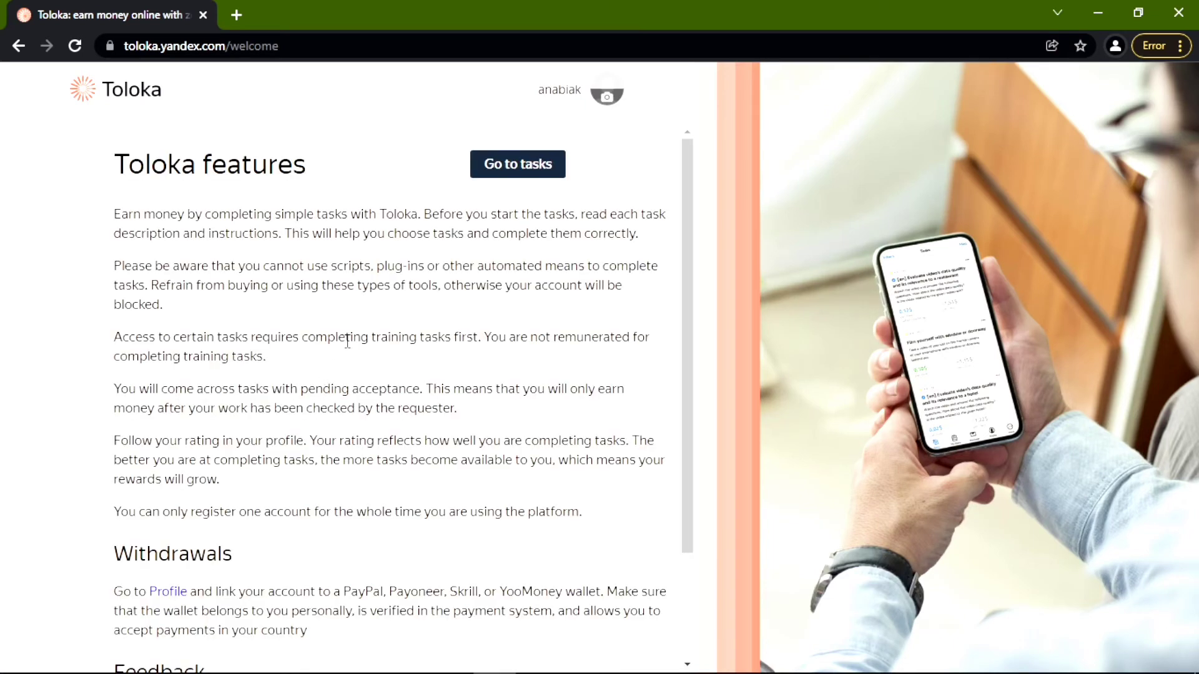
Leave the features overview for the Tasks page with Go to tasks.
scroll(349, 342, "down", 2)
scroll(351, 353, "up", 2)
left_click(509, 179)
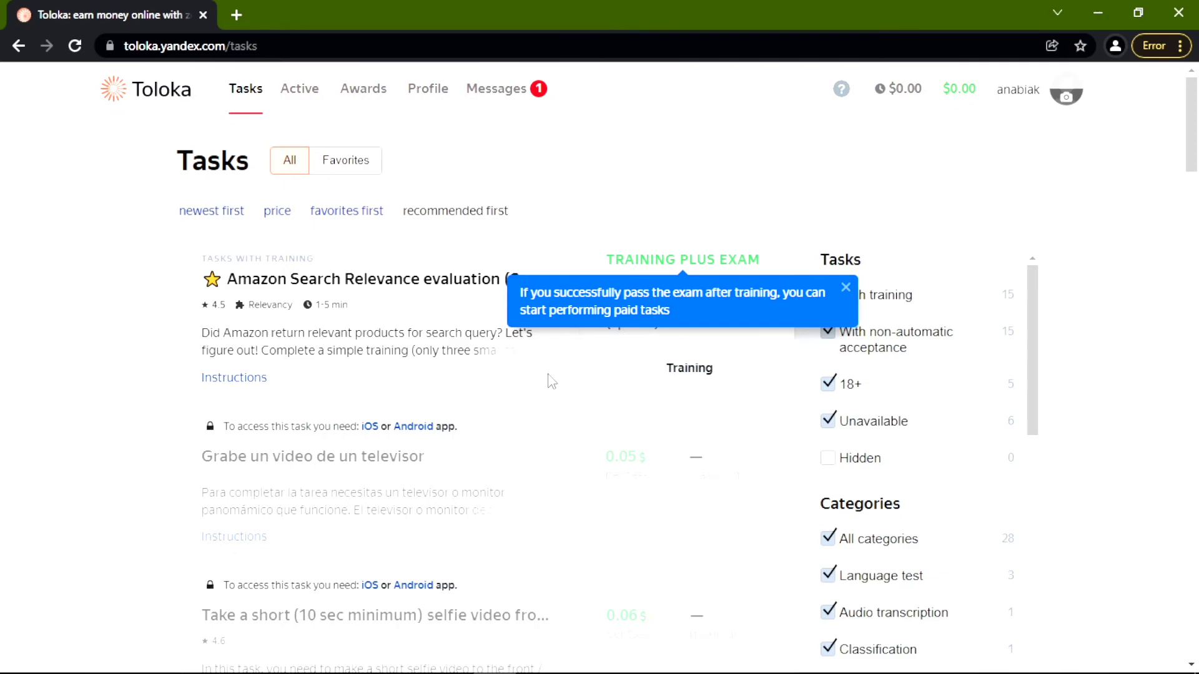
Dismiss the Tasks page tour and open the profile showing age 24 and four languages.
scroll(551, 381, "down", 5)
scroll(551, 382, "down", 6)
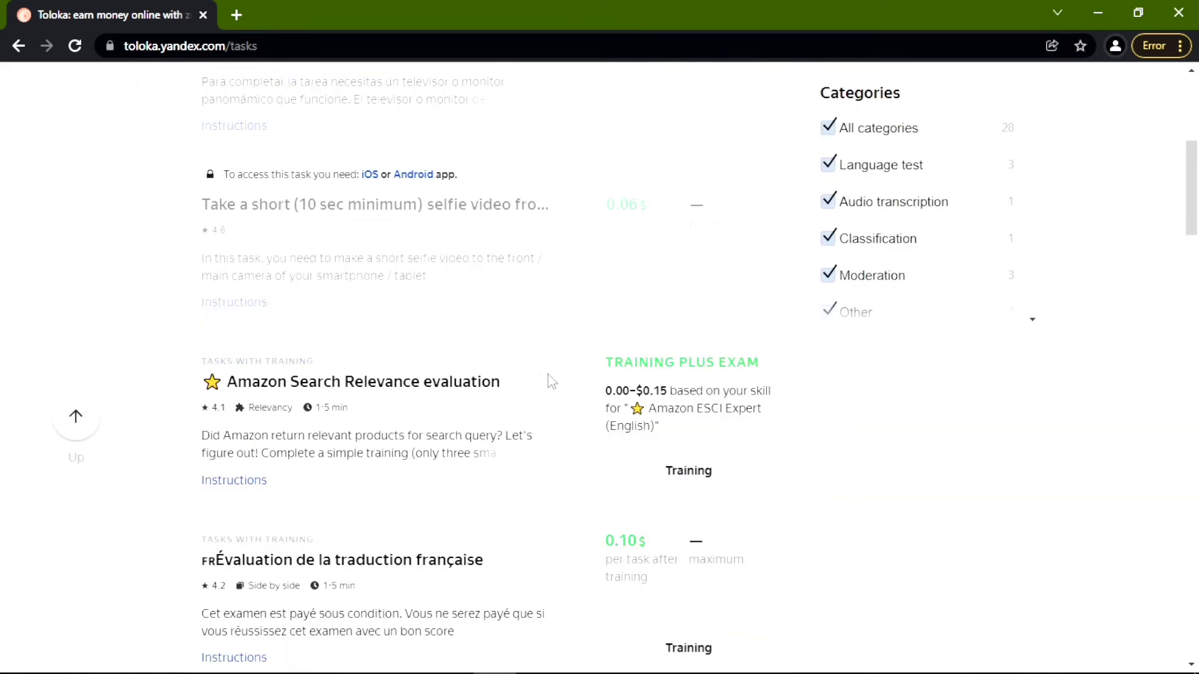
scroll(551, 382, "down", 5)
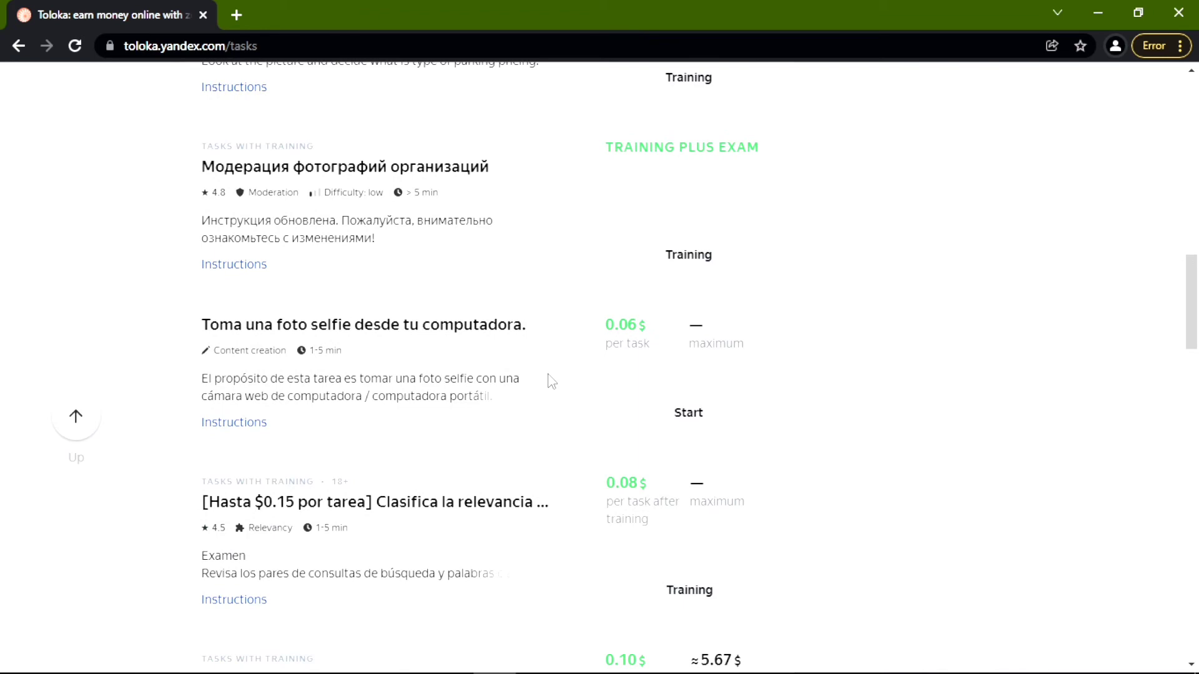
scroll(552, 382, "up", 16)
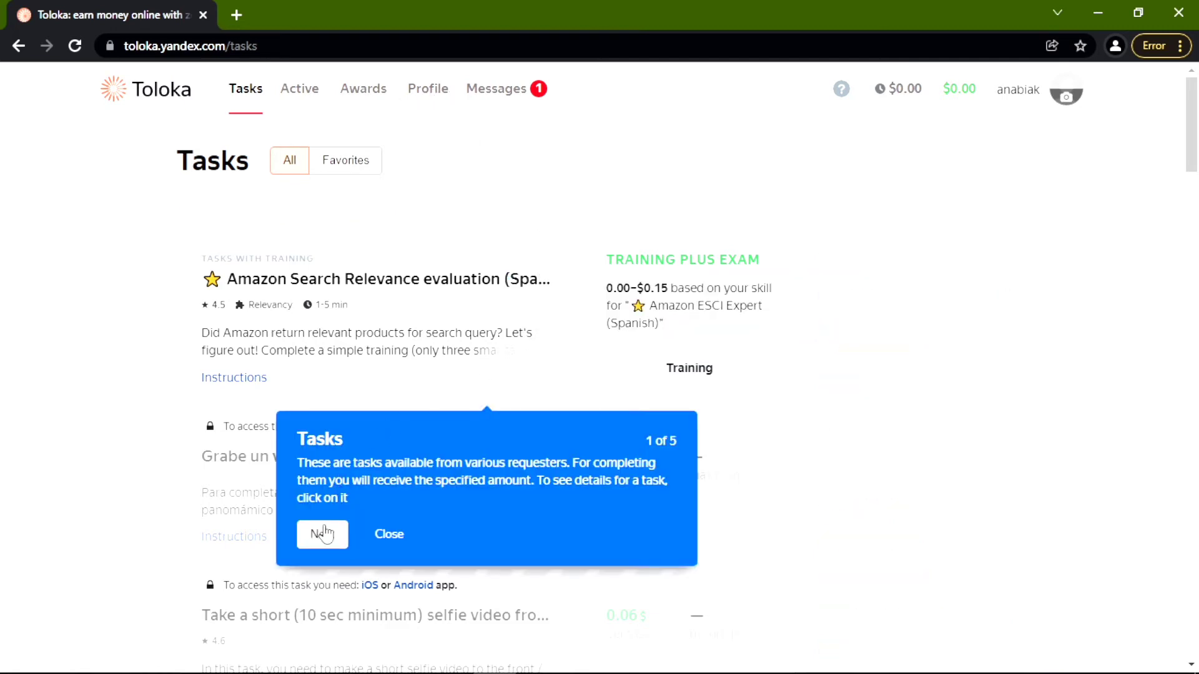
left_click(320, 534)
left_click(312, 337)
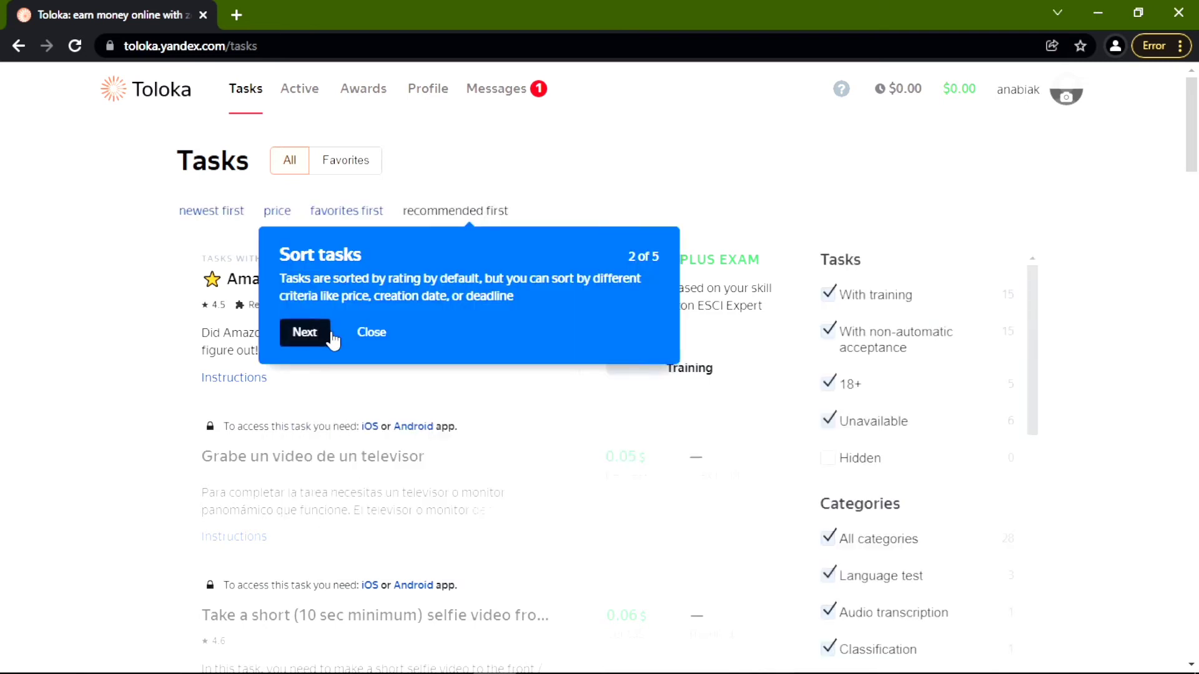
left_click(819, 598)
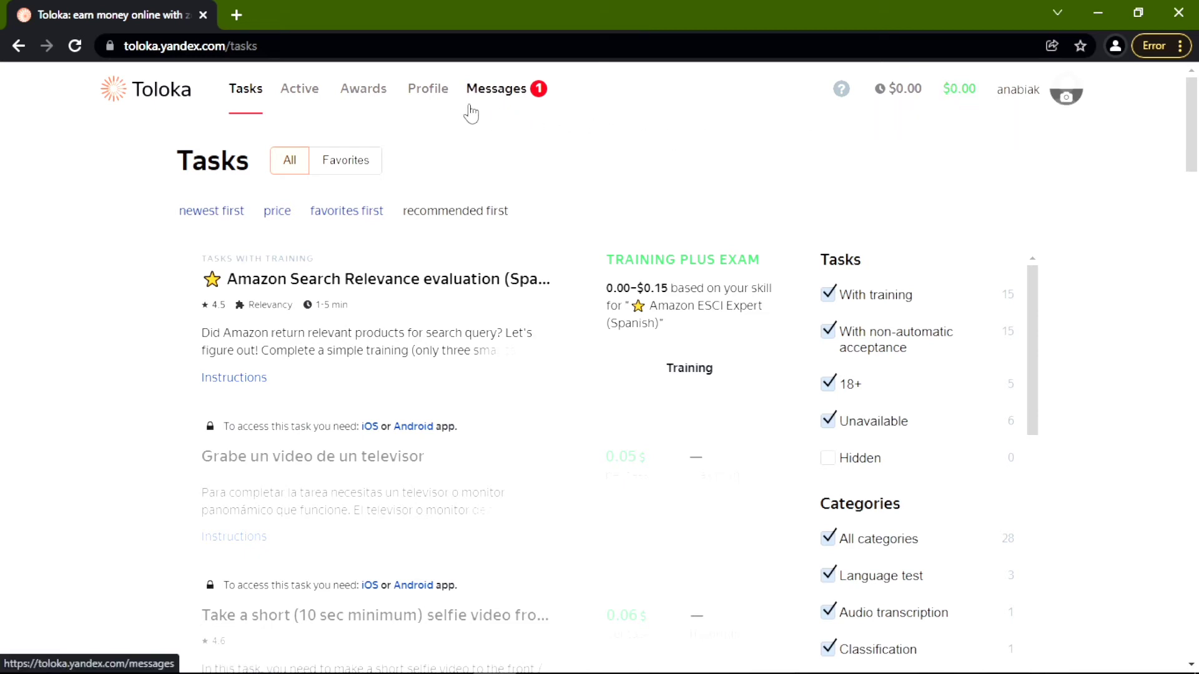
left_click(440, 102)
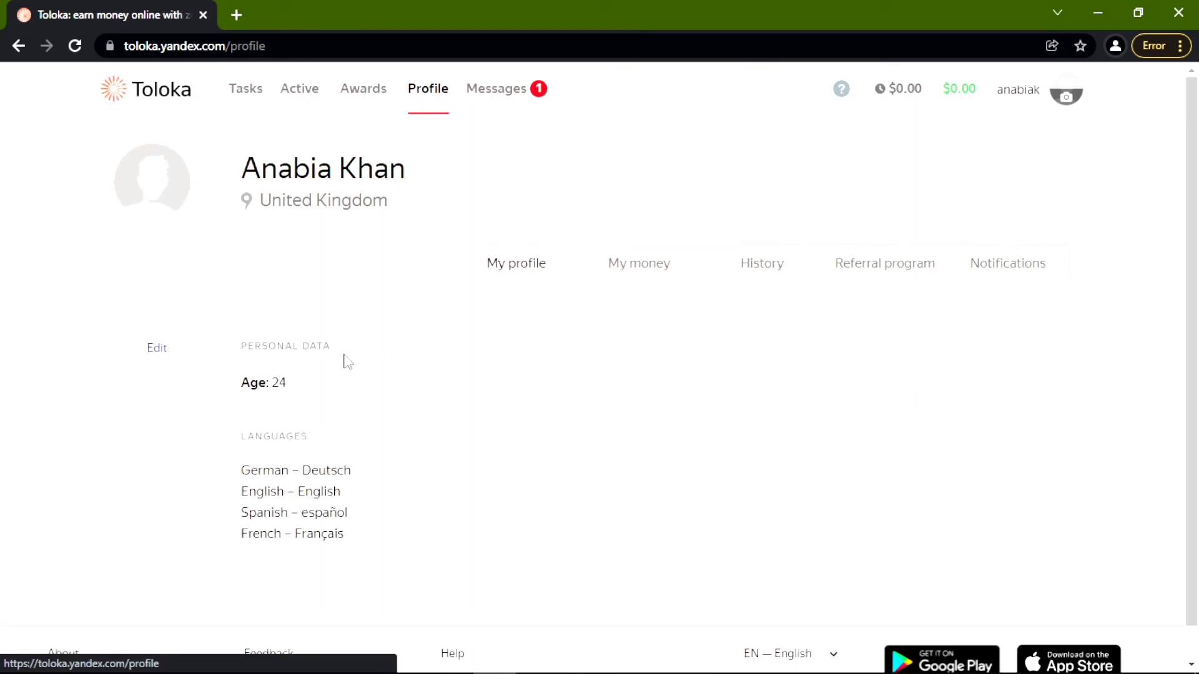
scroll(348, 362, "down", 1)
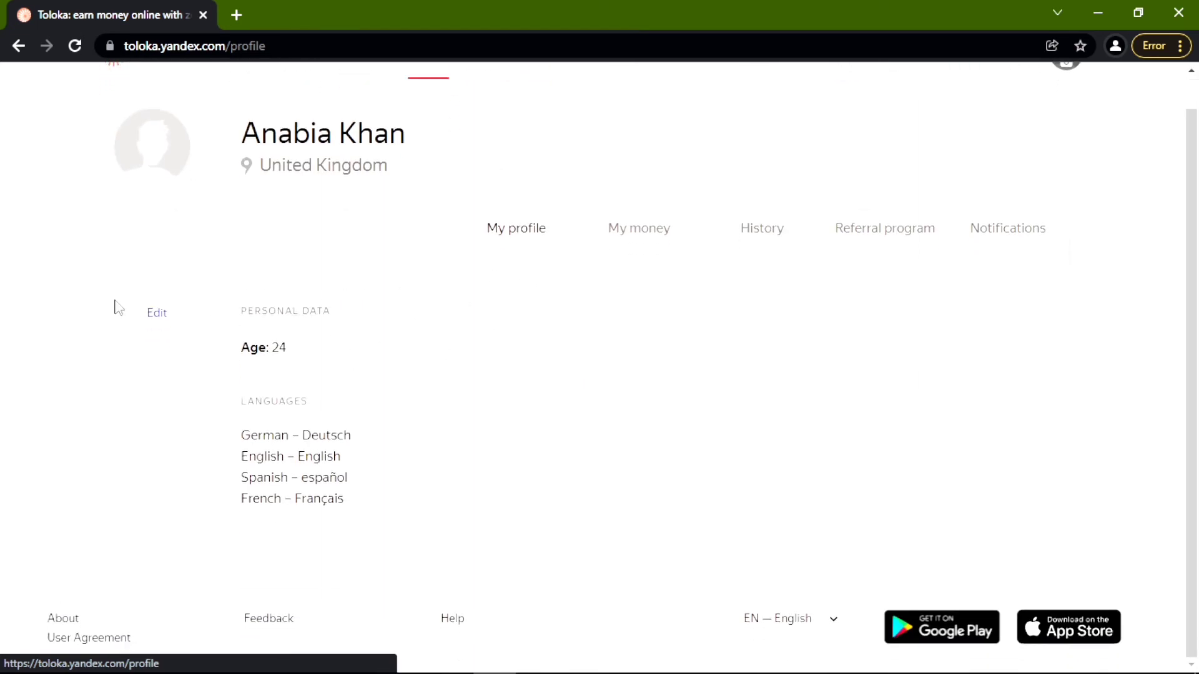
Edit the profile to United Kingdom citizenship and Higher education, then save.
left_click(157, 318)
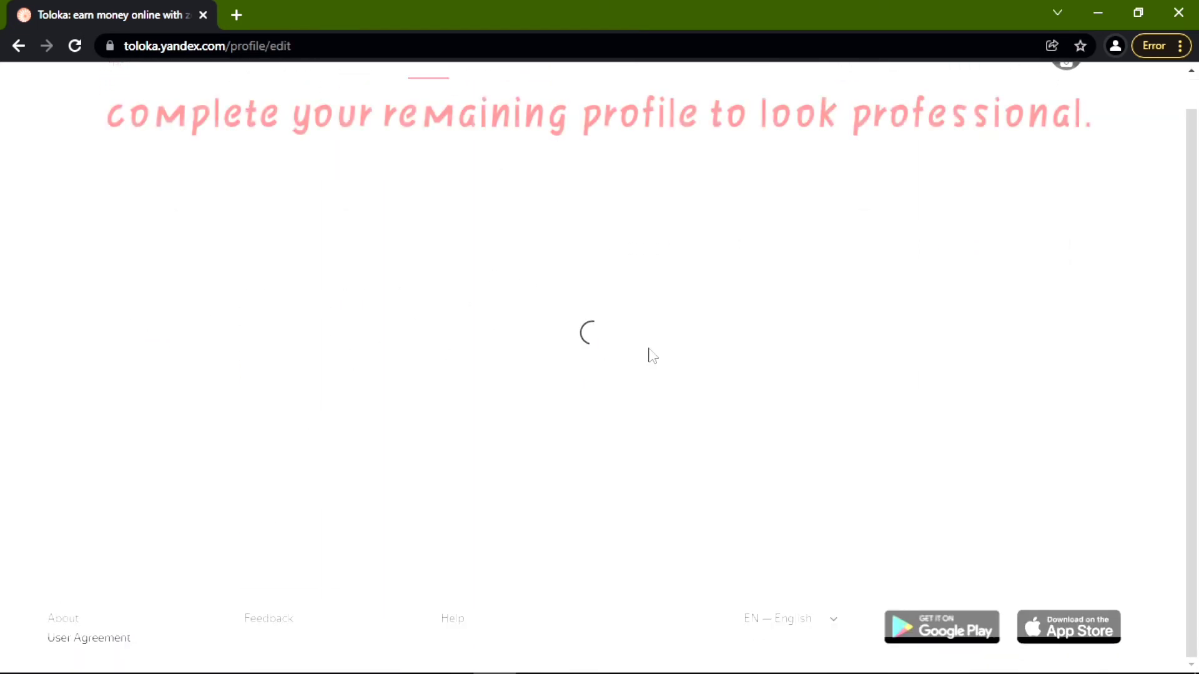
scroll(406, 343, "down", 3)
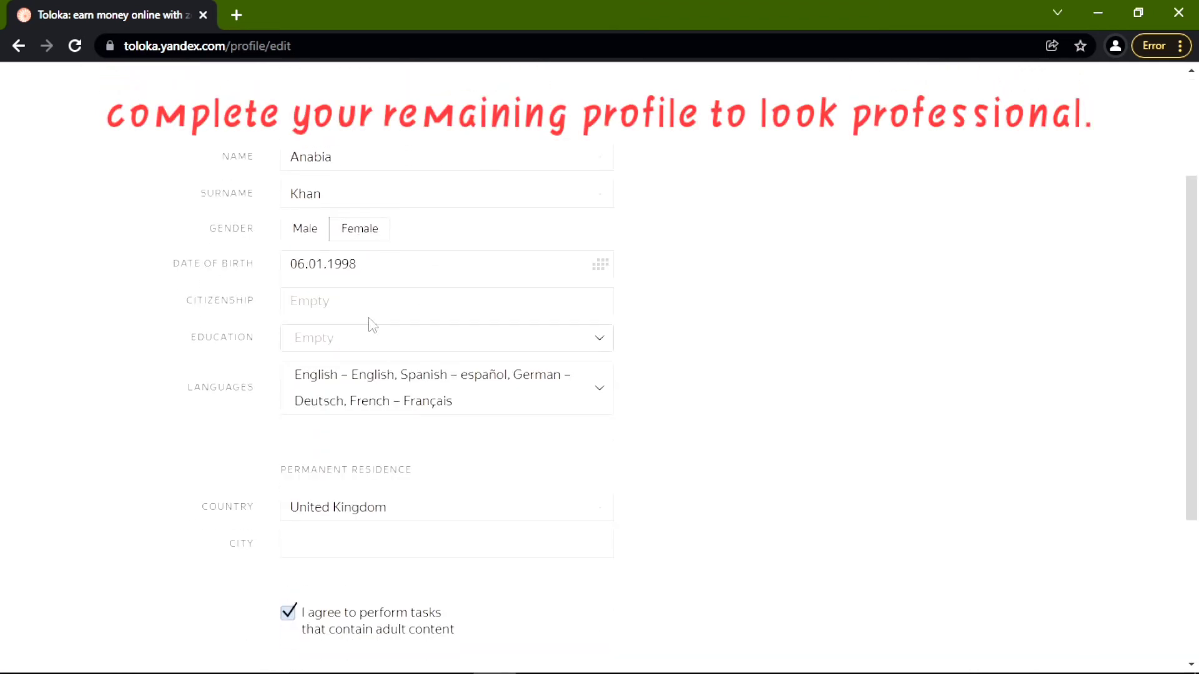
left_click(321, 307)
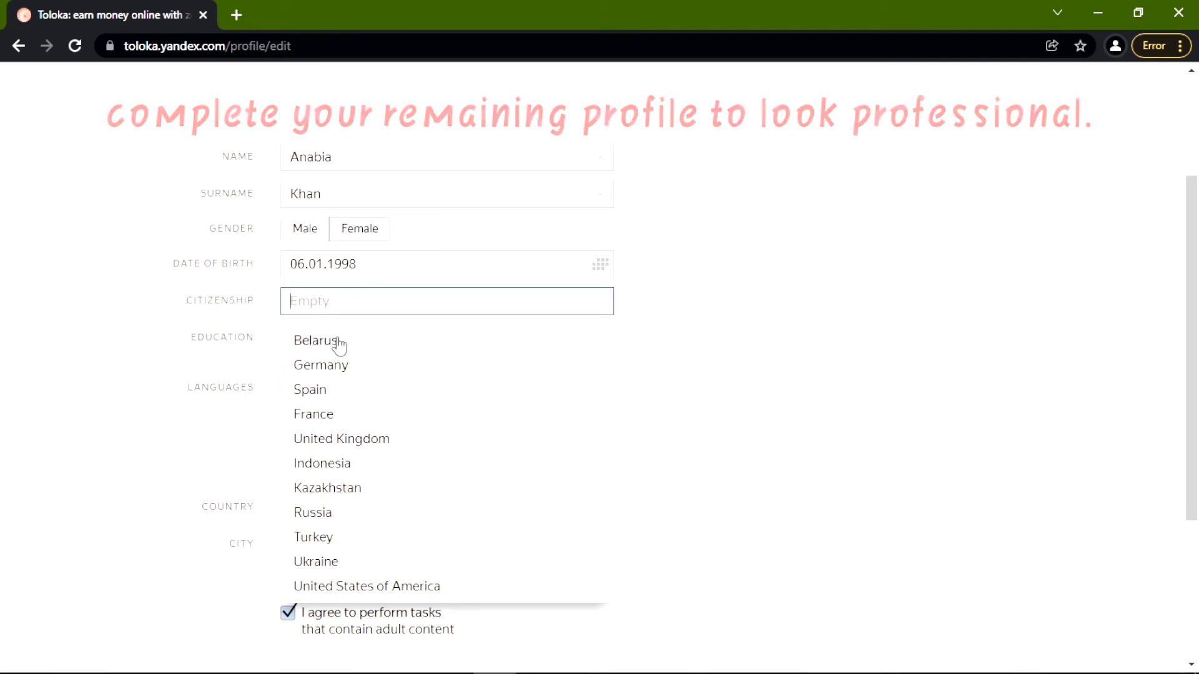
left_click(379, 440)
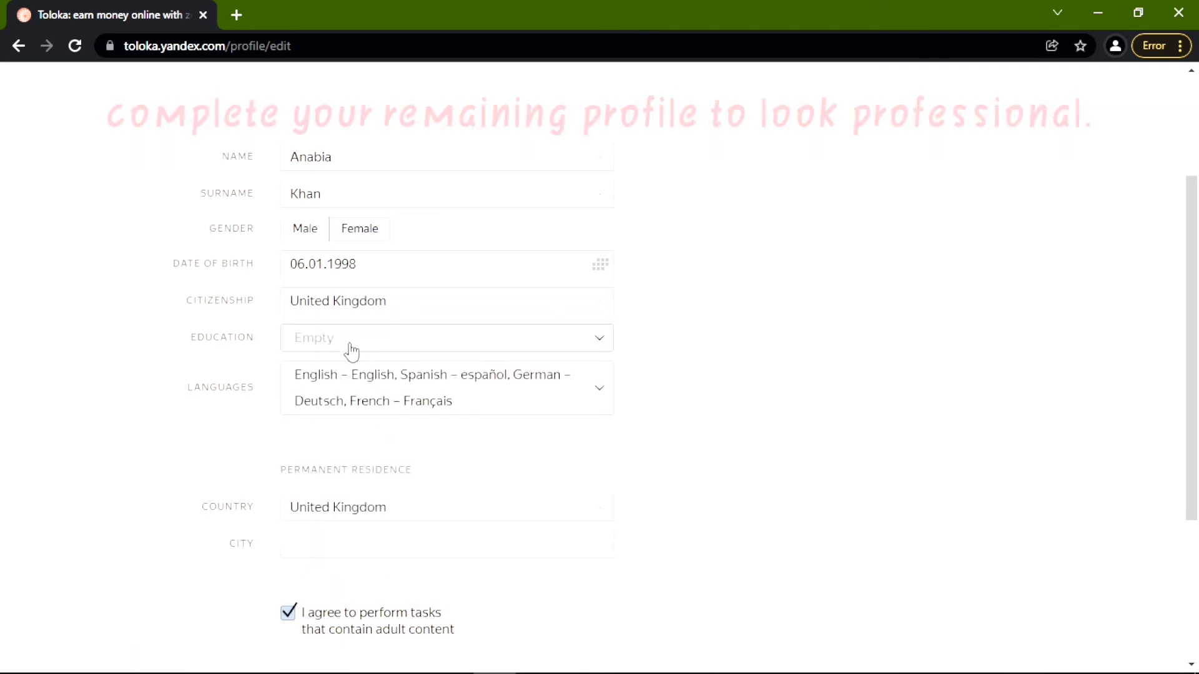
left_click(350, 350)
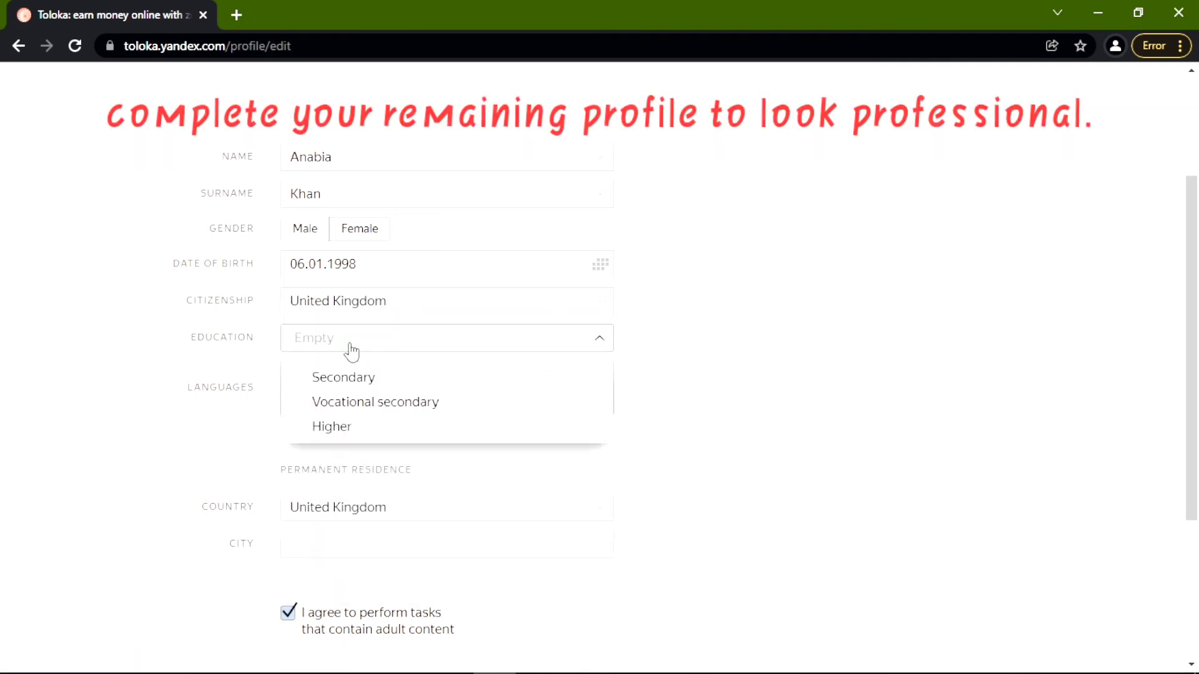
left_click(385, 426)
scroll(685, 422, "down", 3)
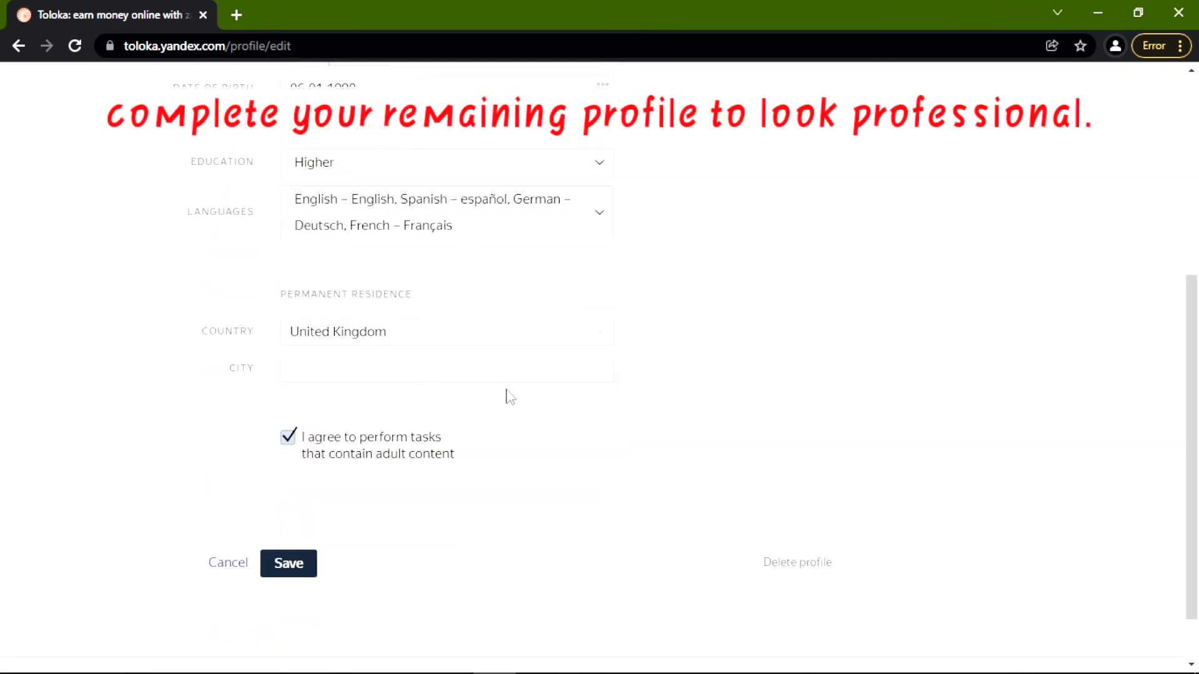
scroll(474, 396, "down", 1)
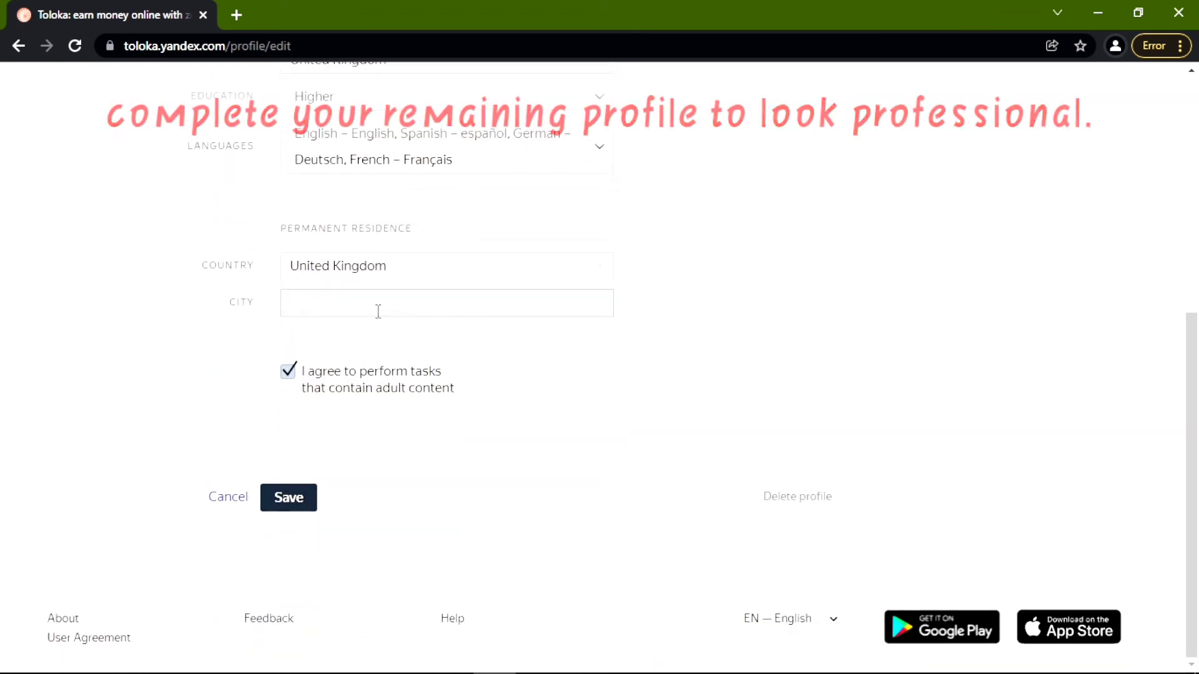
left_click(299, 497)
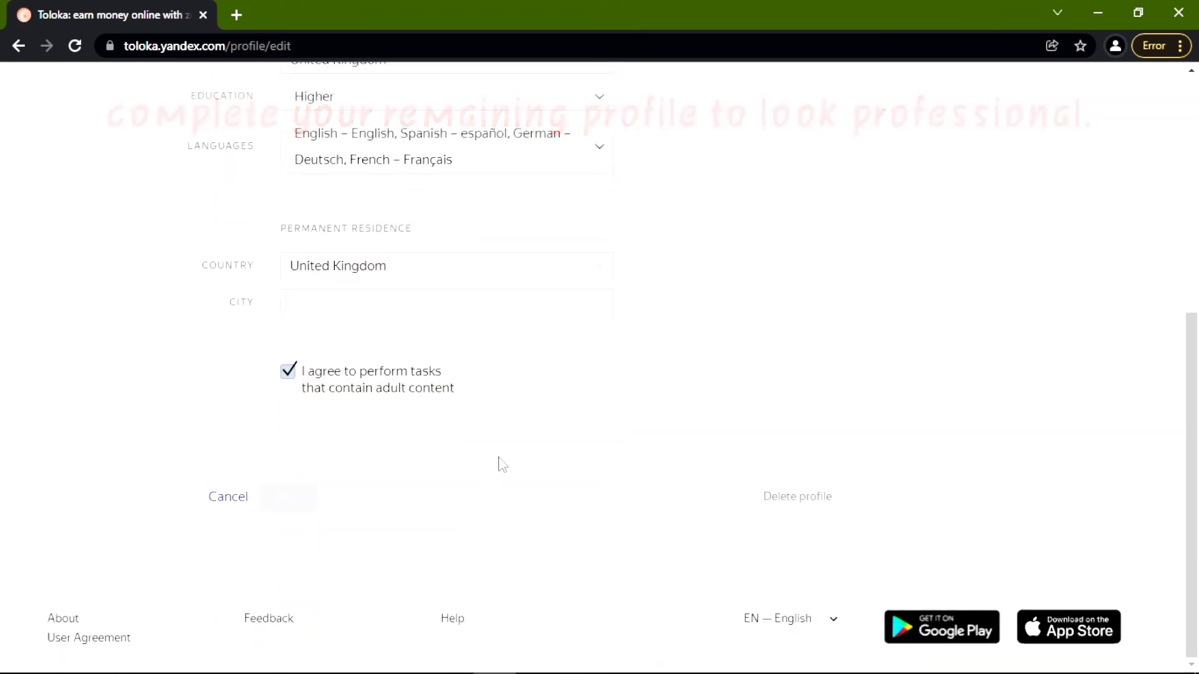
Review the saved profile's languages section, then go to the balance page.
scroll(499, 456, "up", 4)
scroll(519, 447, "up", 2)
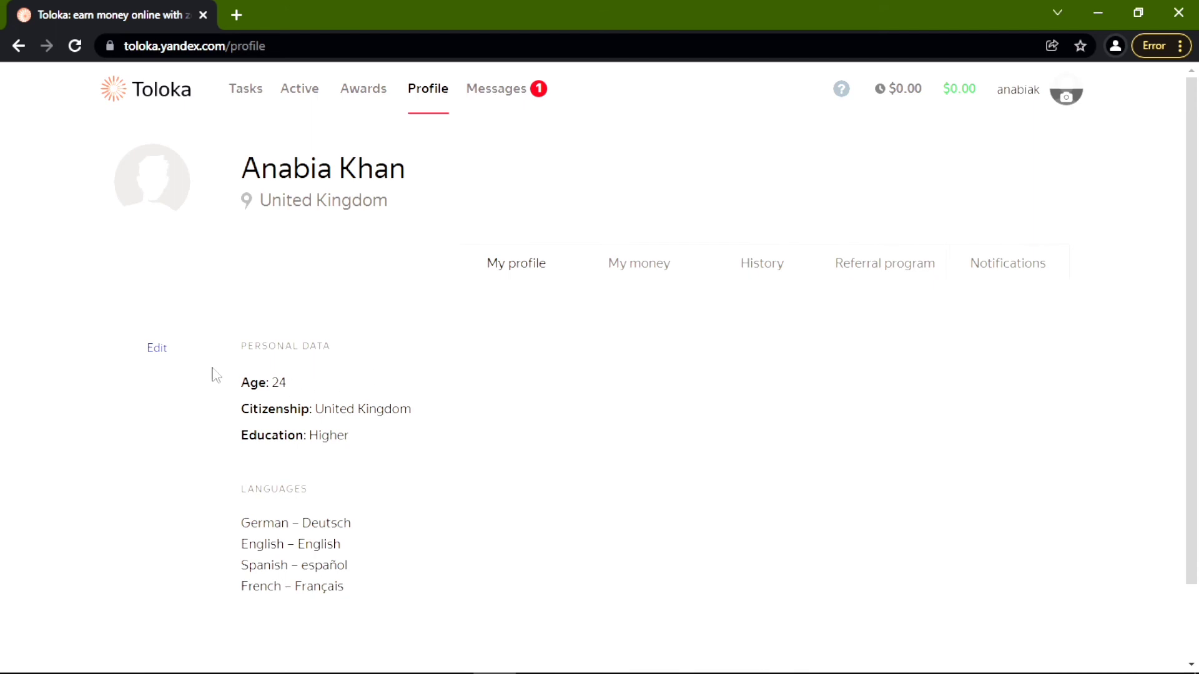
scroll(219, 413, "down", 2)
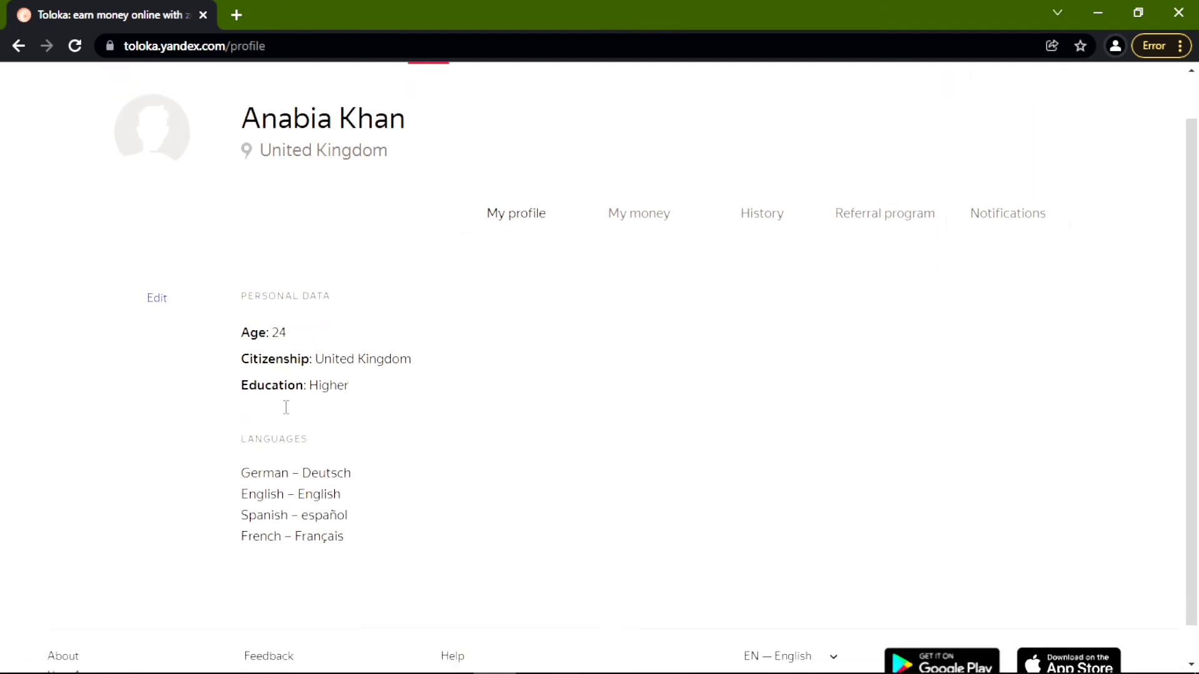
left_click_drag(243, 430, 410, 463)
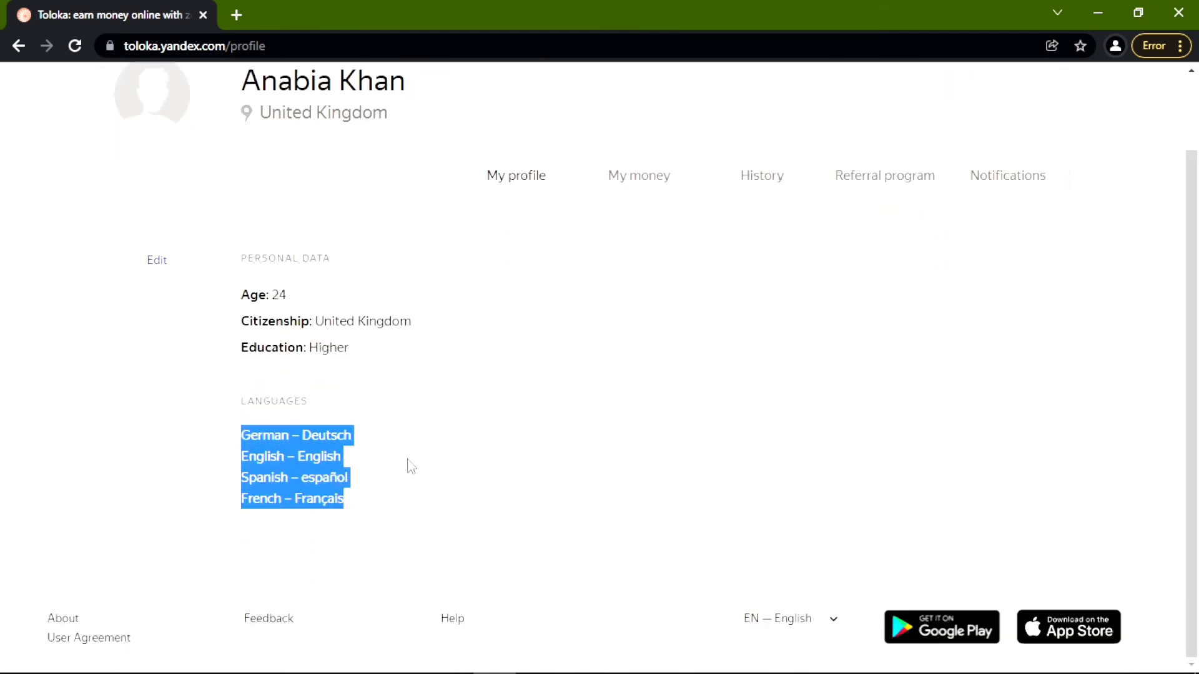
left_click(451, 441)
scroll(654, 318, "up", 1)
scroll(654, 317, "up", 2)
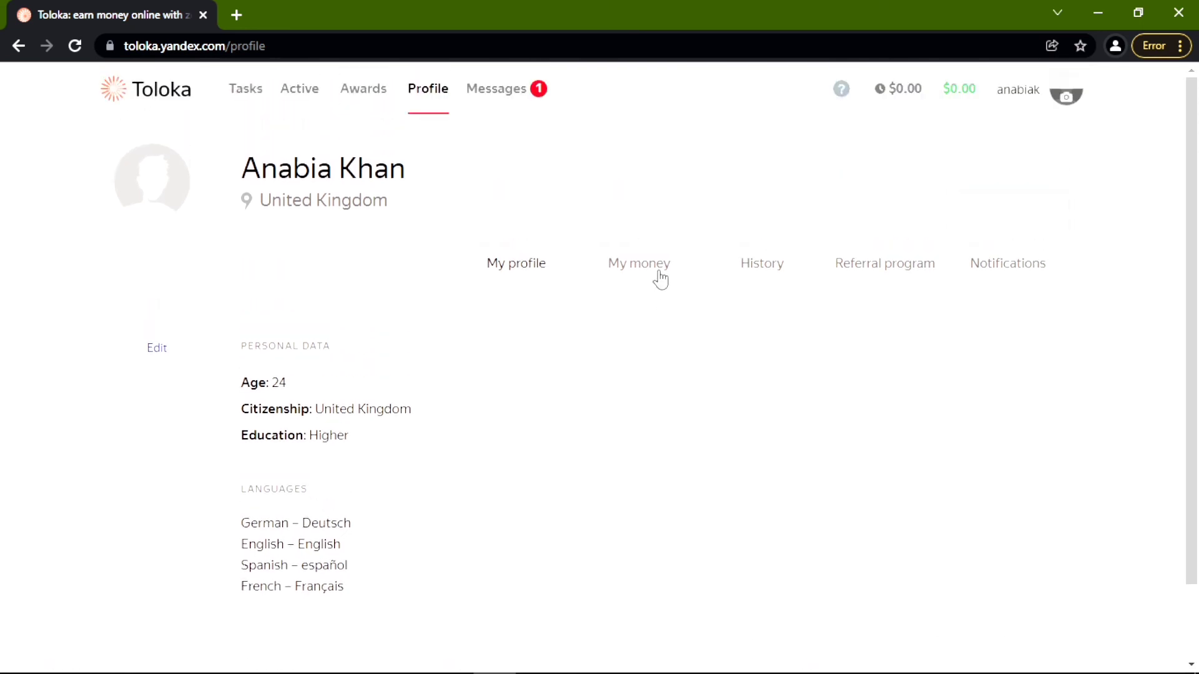
left_click(660, 280)
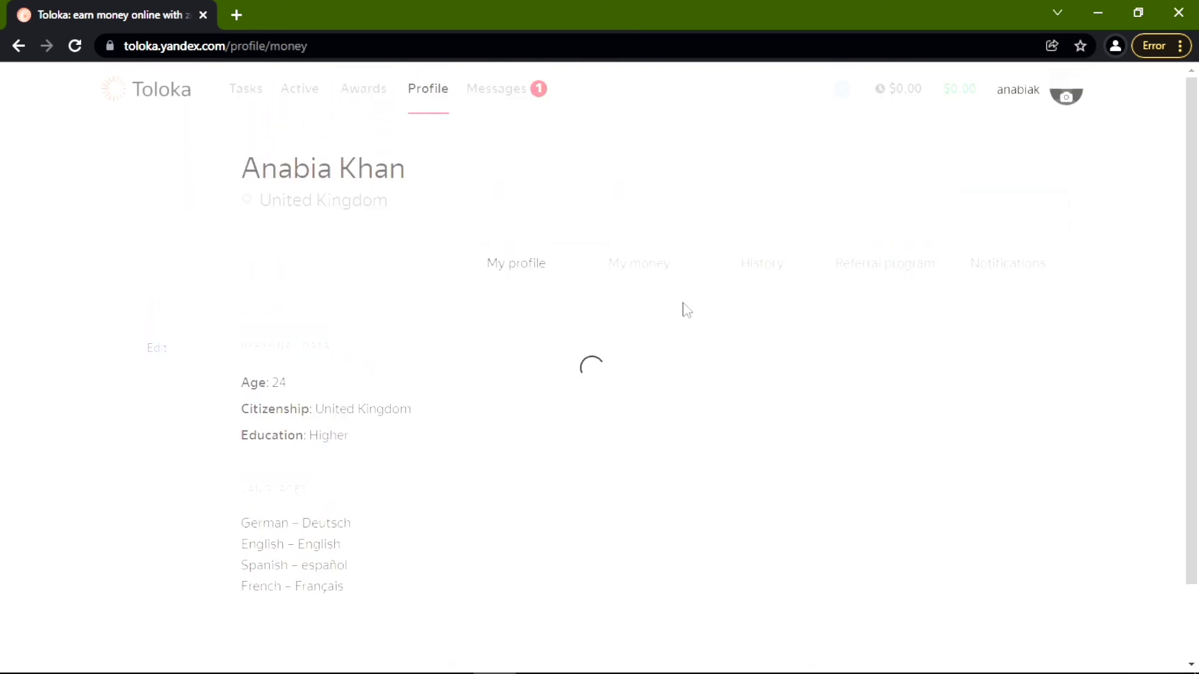
Review the $0.00 balance and PayPal, Skrill, papara, Payoneer options, then open Referral program.
scroll(685, 312, "down", 3)
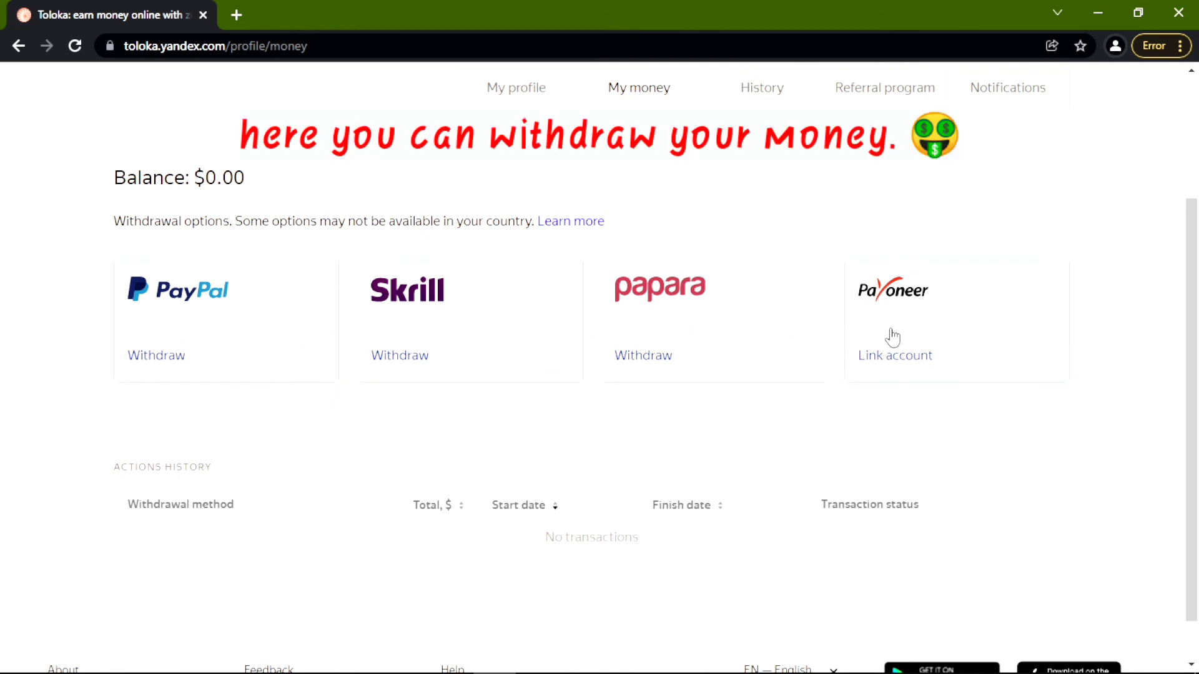
scroll(250, 246, "up", 2)
left_click_drag(112, 265, 289, 265)
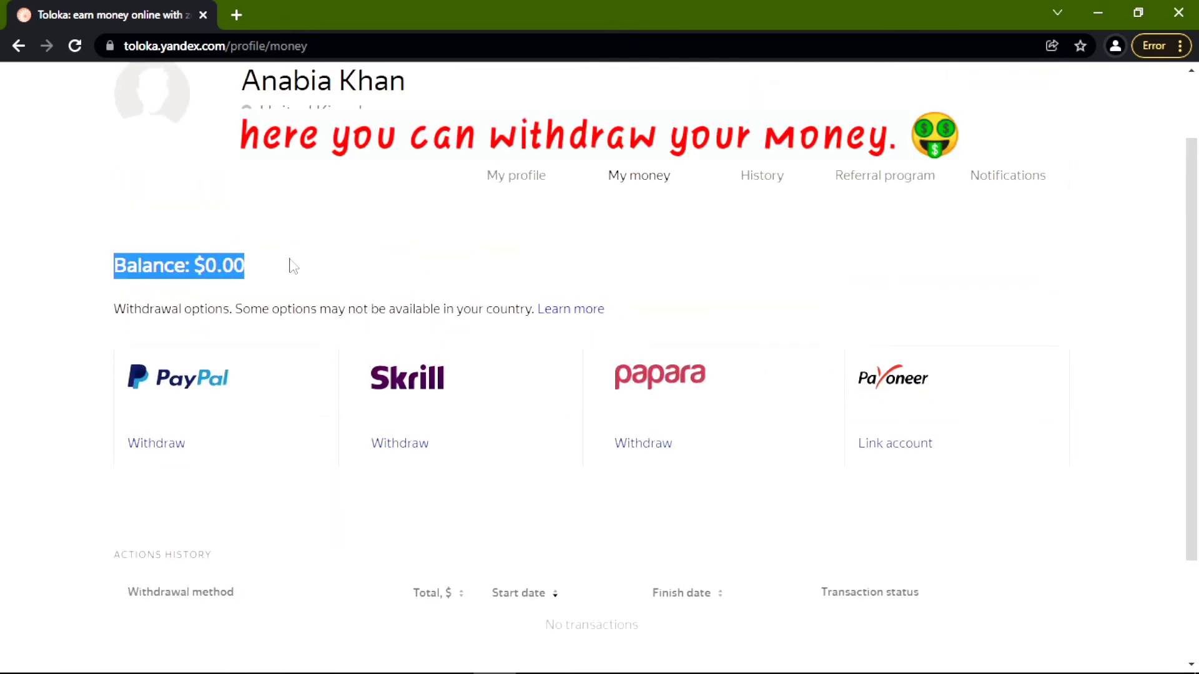
left_click(400, 269)
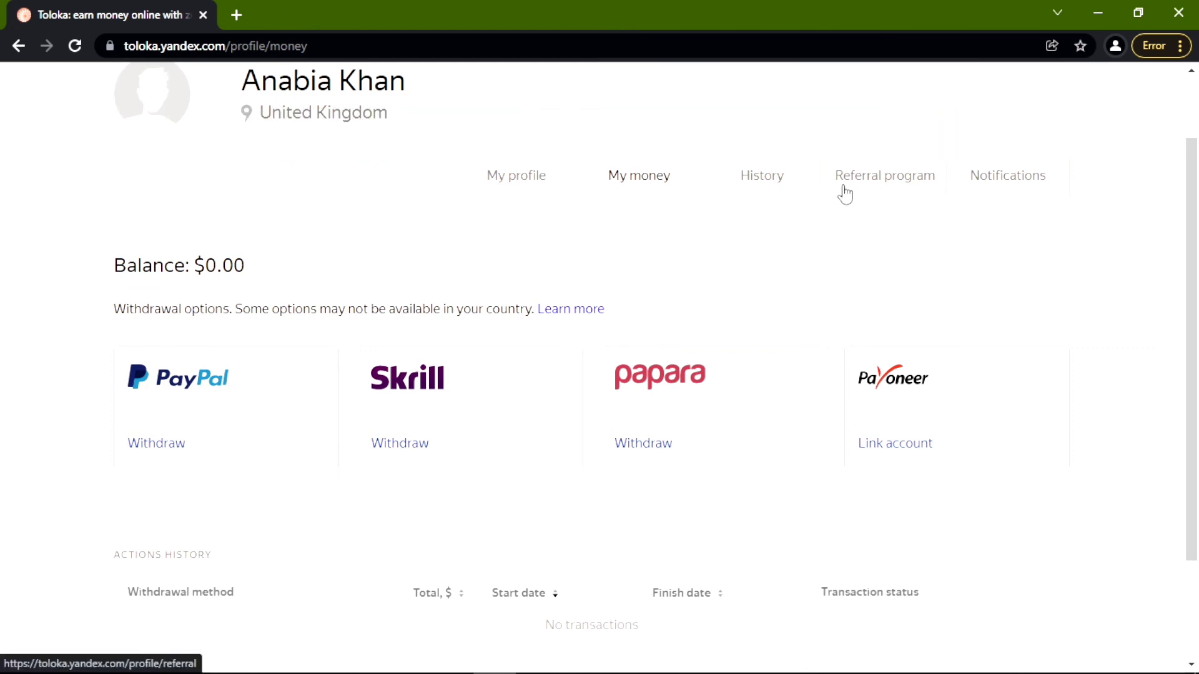
scroll(774, 280, "up", 2)
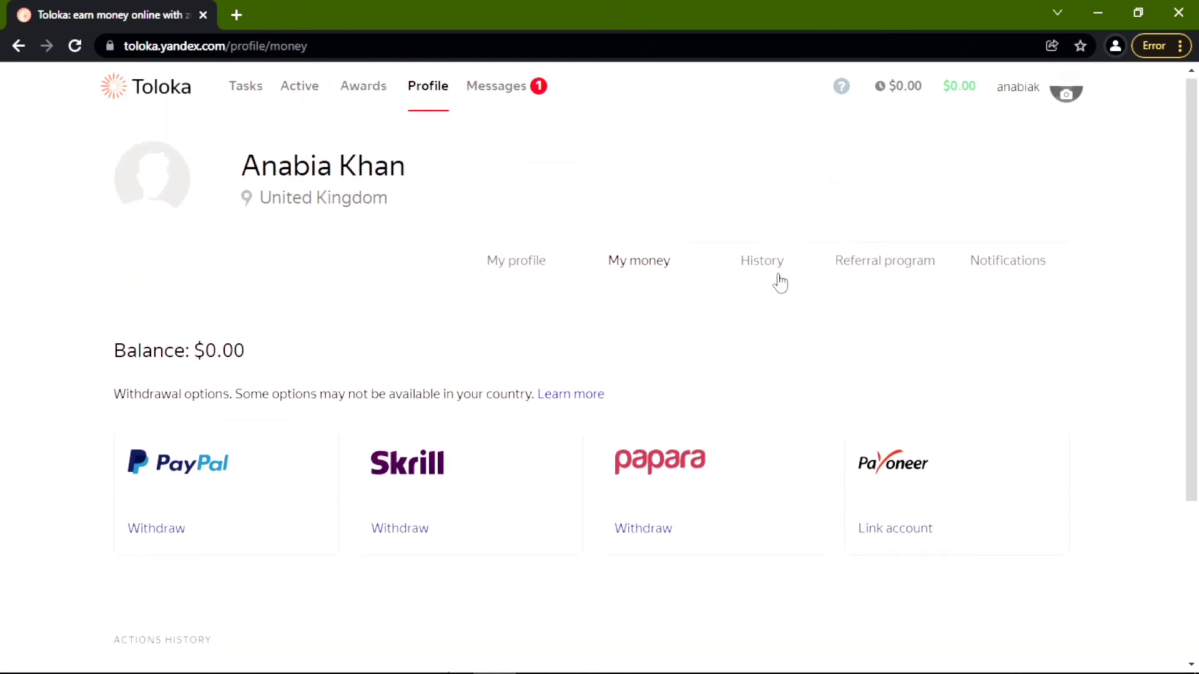
left_click(879, 273)
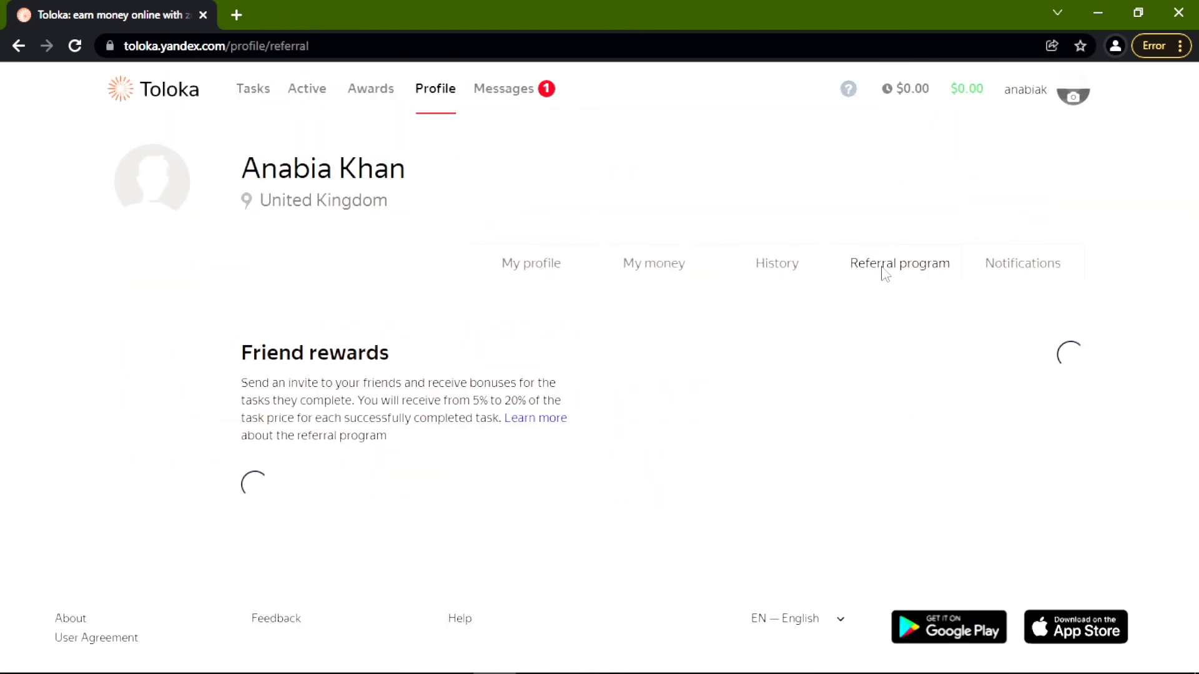
Review the friend rewards page, then open History showing 0 completed, rejected, under-review tasks and 0.00 earned.
scroll(516, 375, "down", 1)
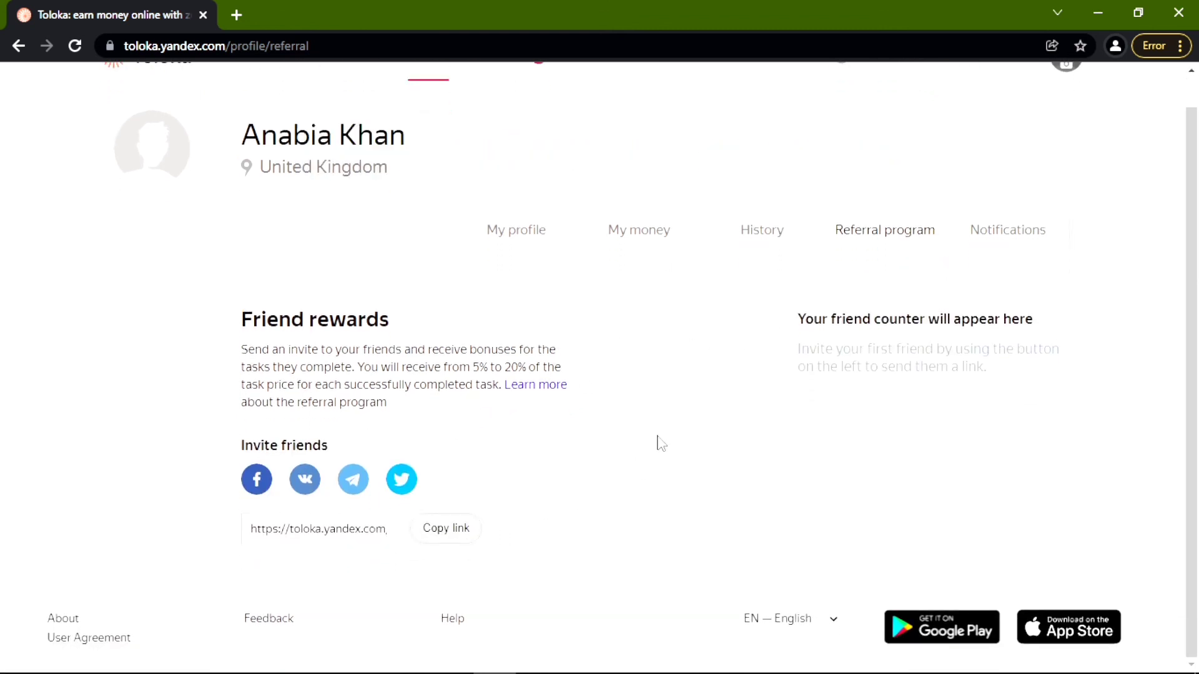
left_click(770, 246)
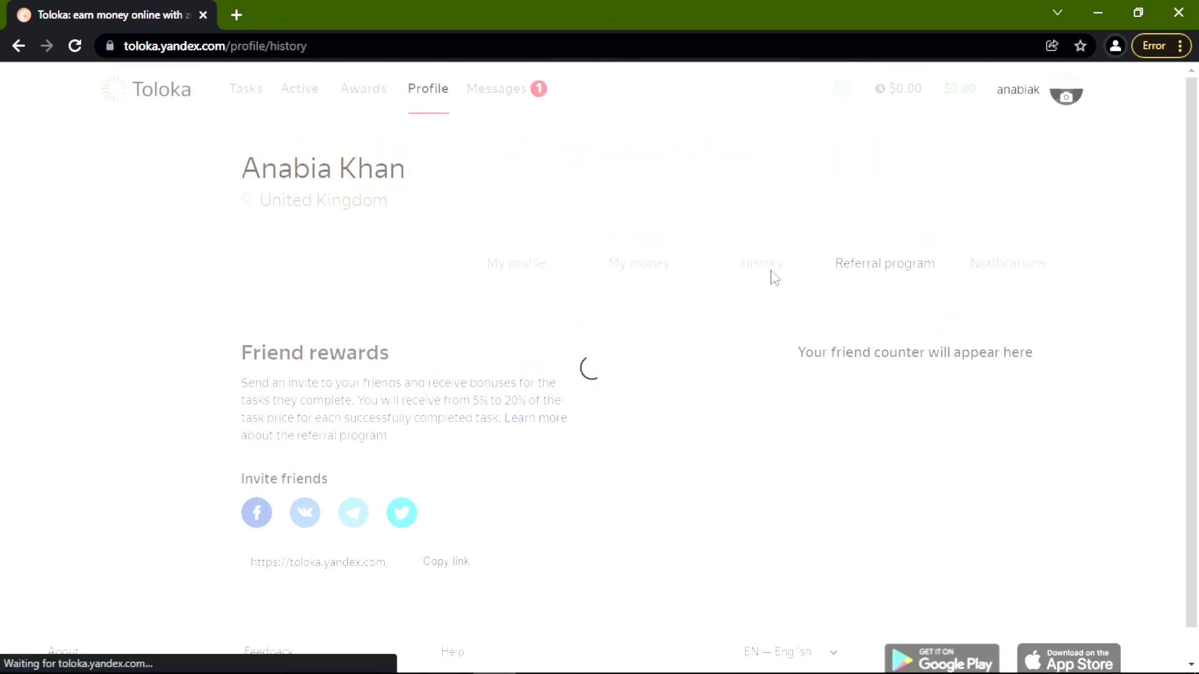
scroll(860, 407, "down", 3)
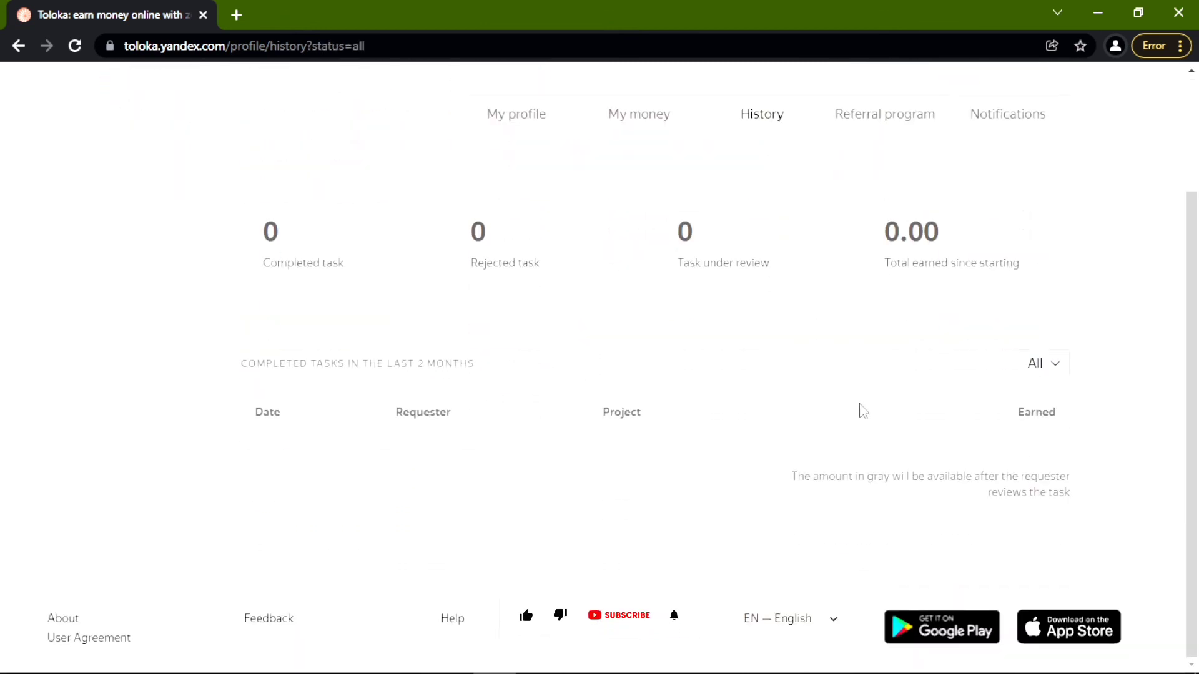
scroll(860, 407, "up", 3)
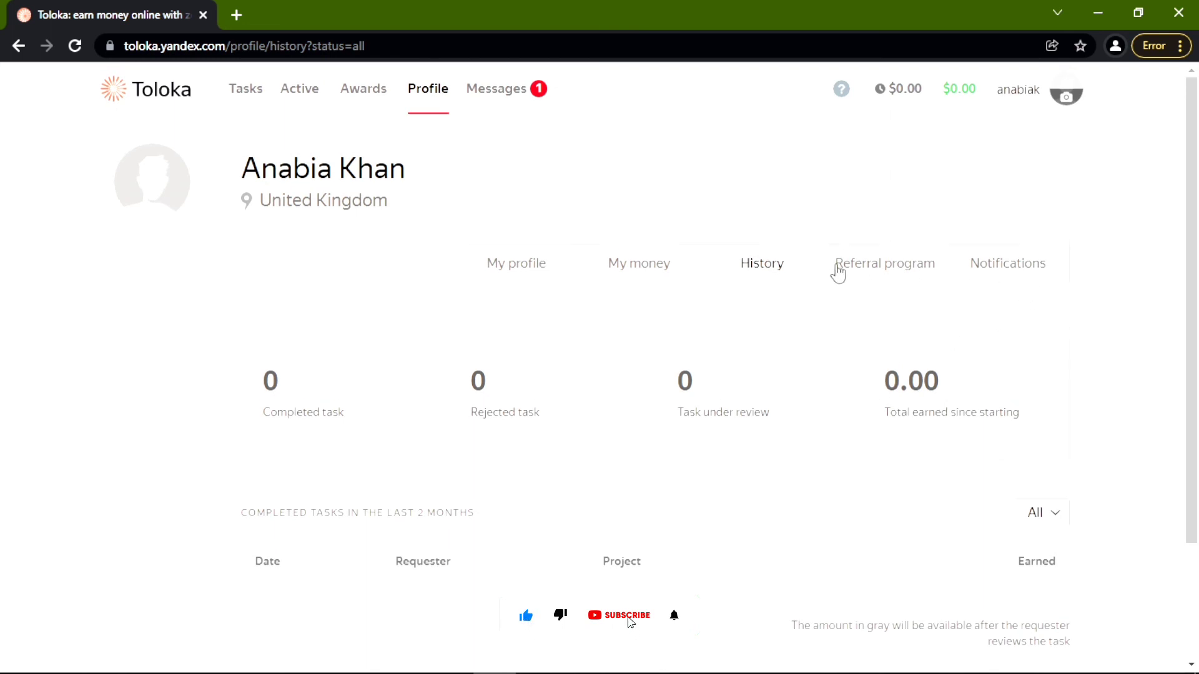